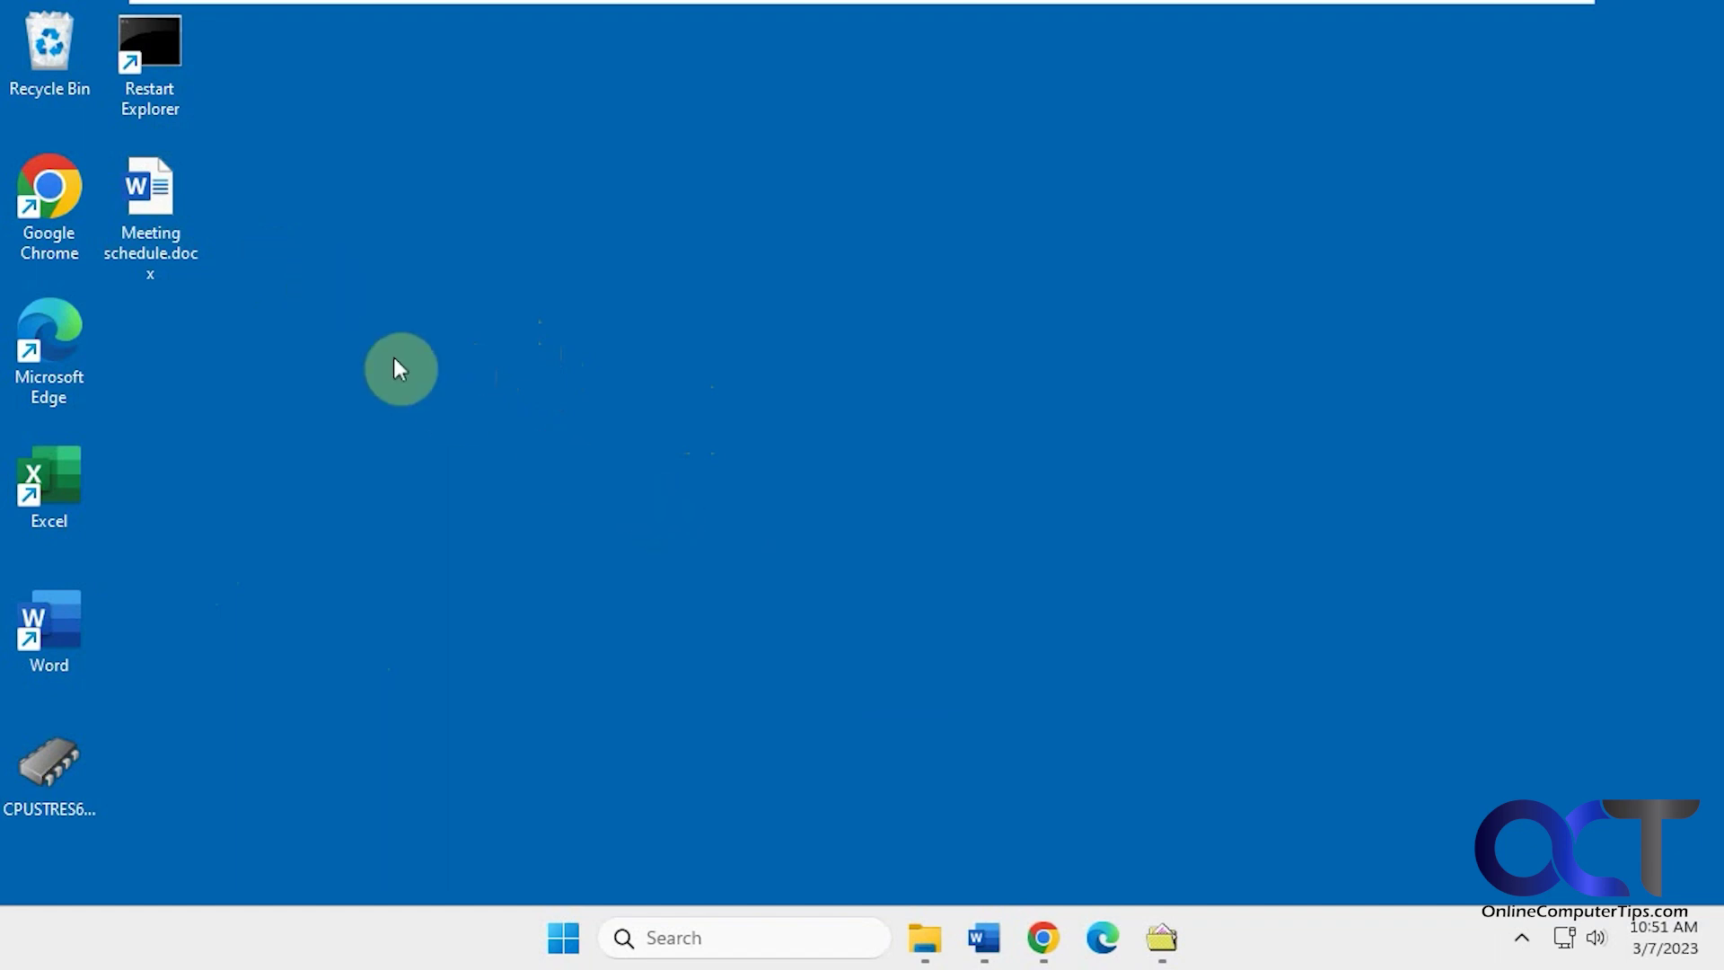
# Select Meeting schedule.docx on the desktop and press Delete, which raises the File In Use warning
pyautogui.click(145, 248)
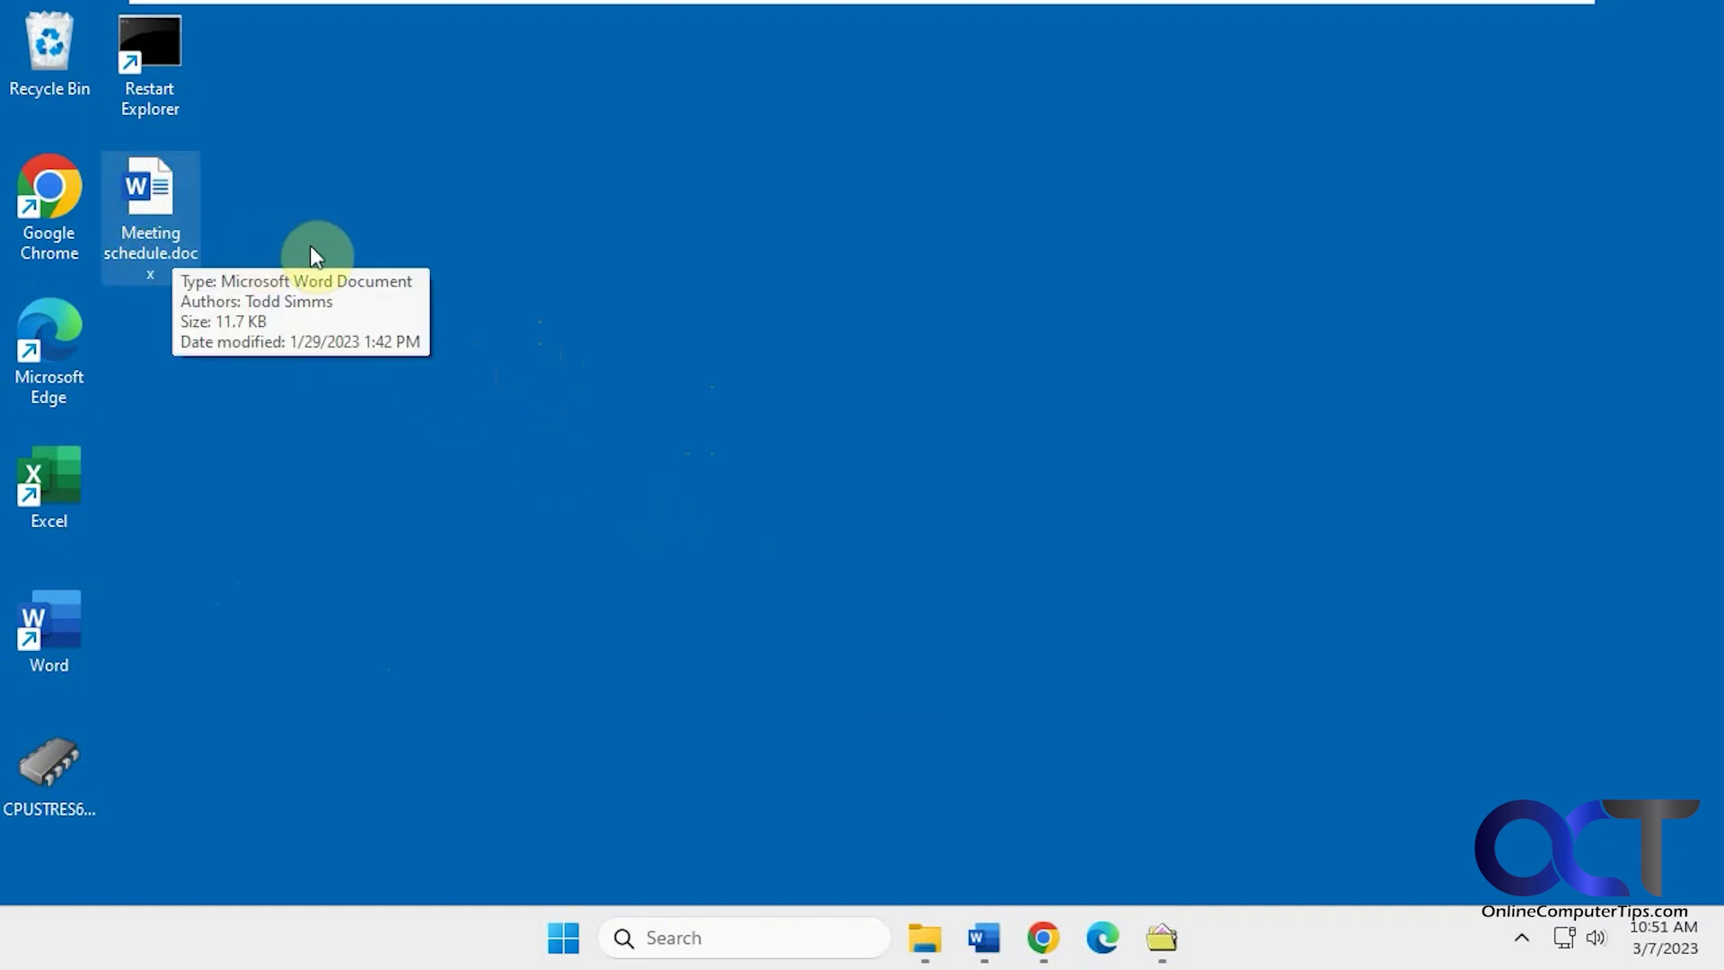
pyautogui.click(386, 287)
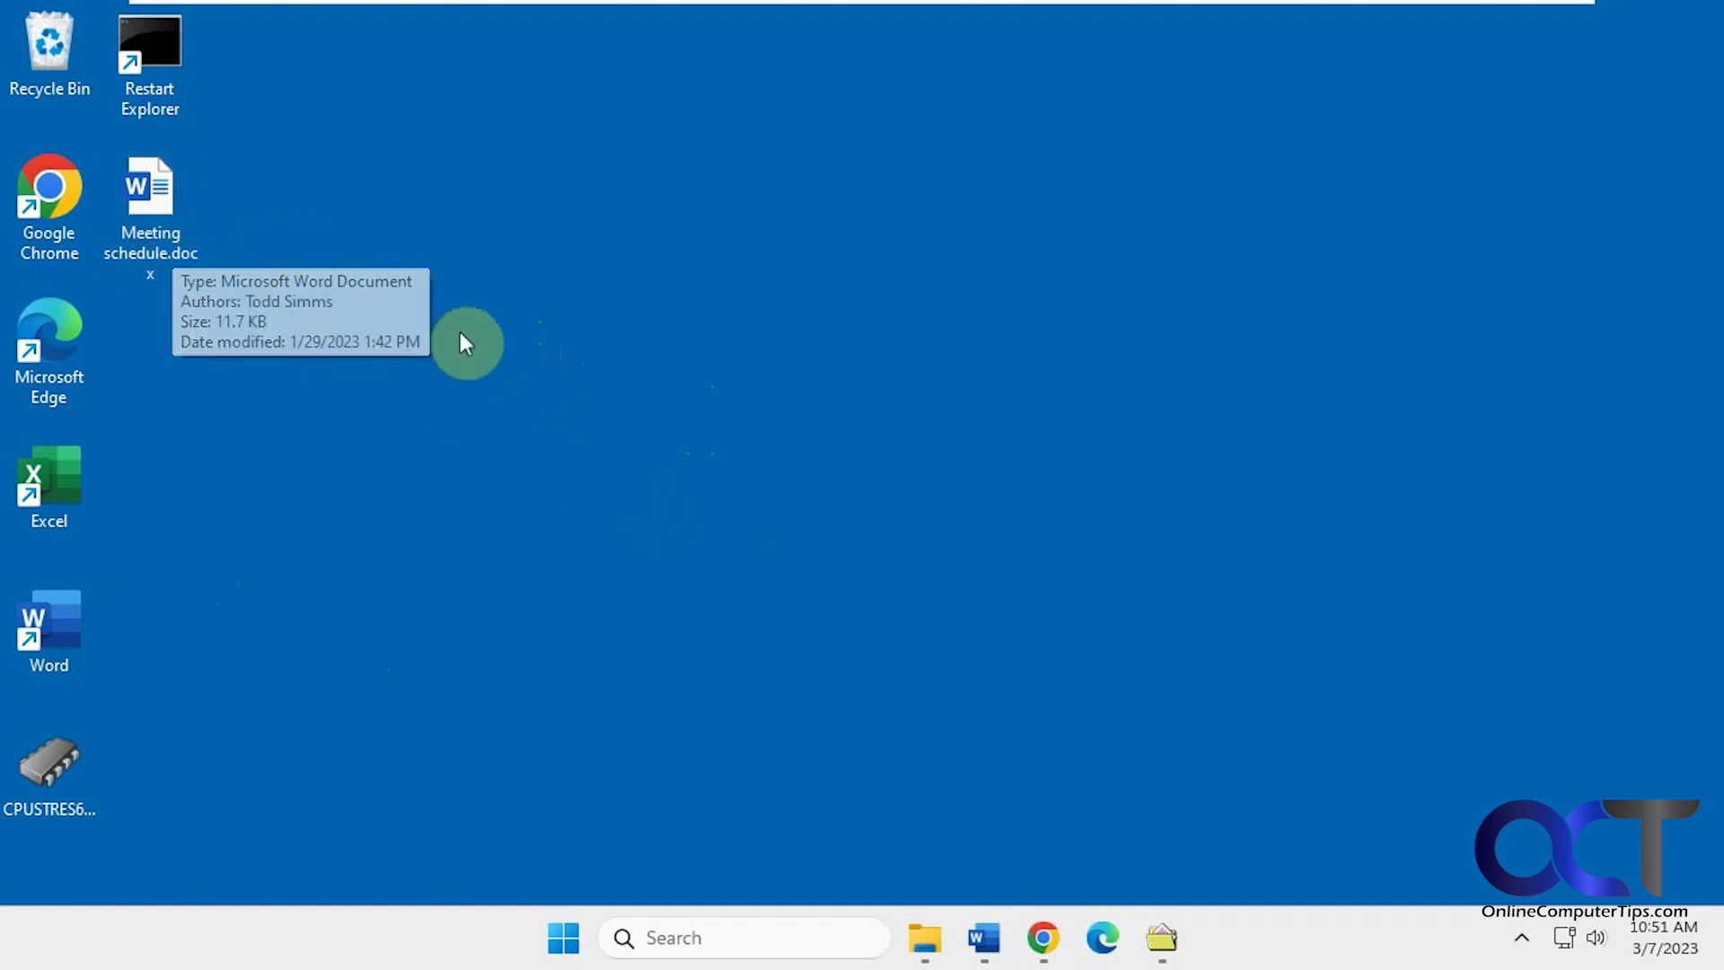
pyautogui.click(150, 248)
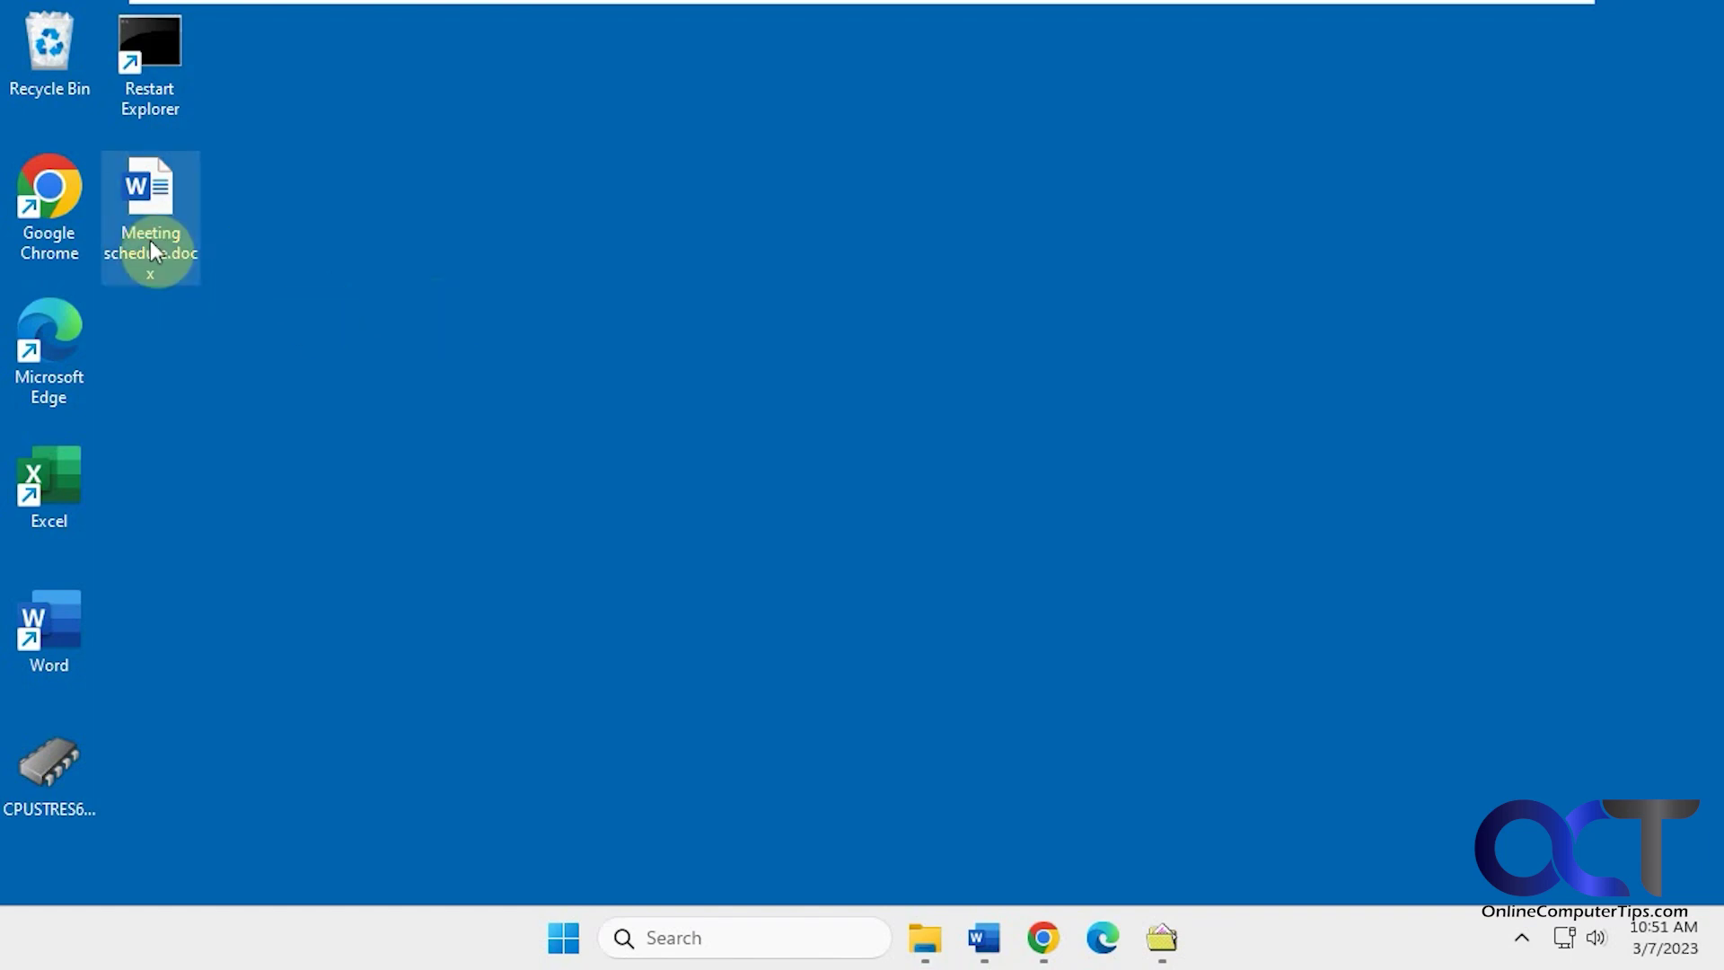
pyautogui.press('Delete')
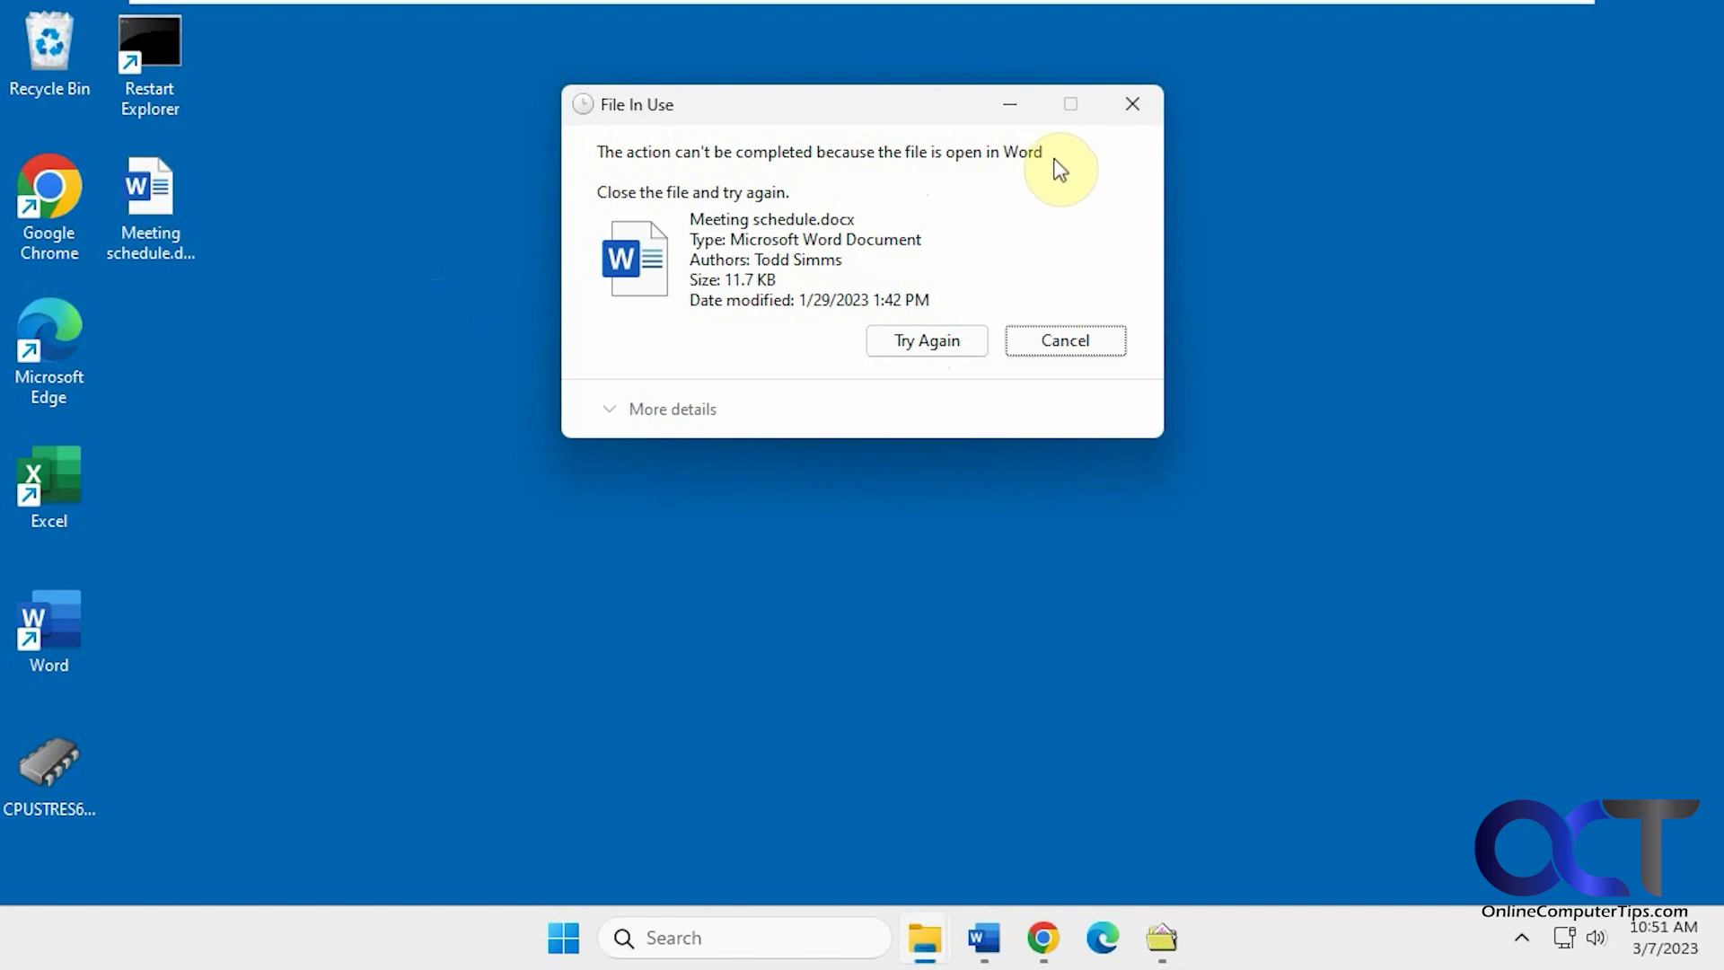
# Close the File In Use warning about Meeting schedule.docx being open in Word
pyautogui.click(1155, 104)
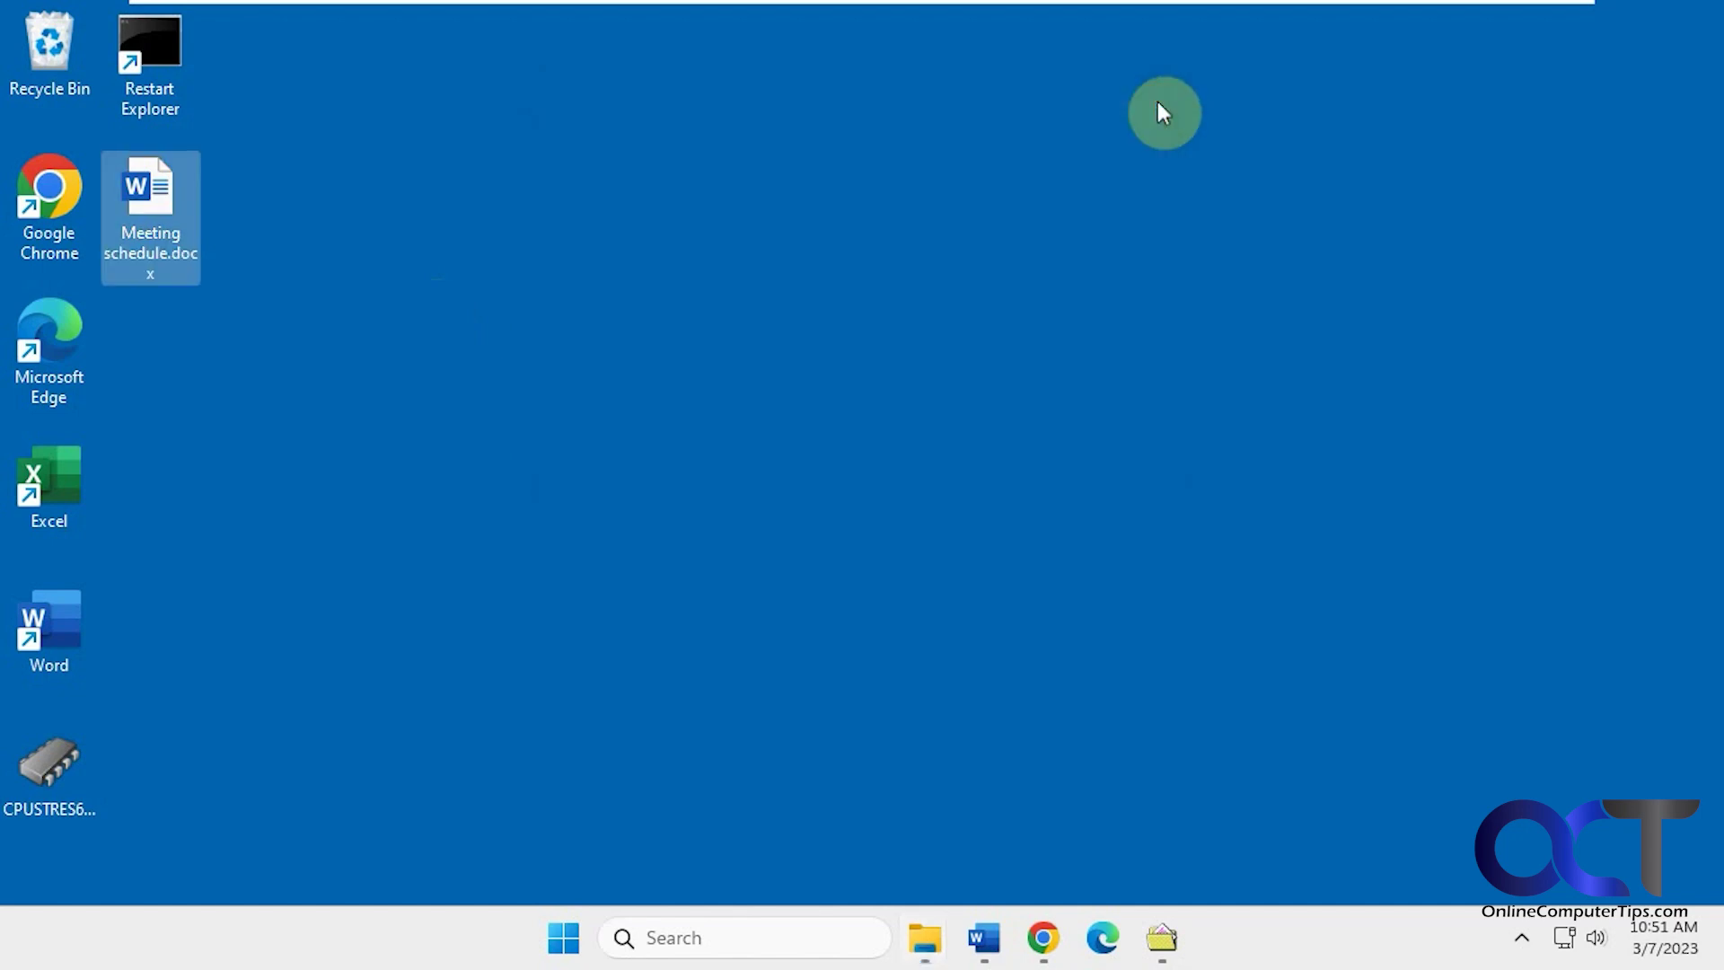
pyautogui.click(1159, 942)
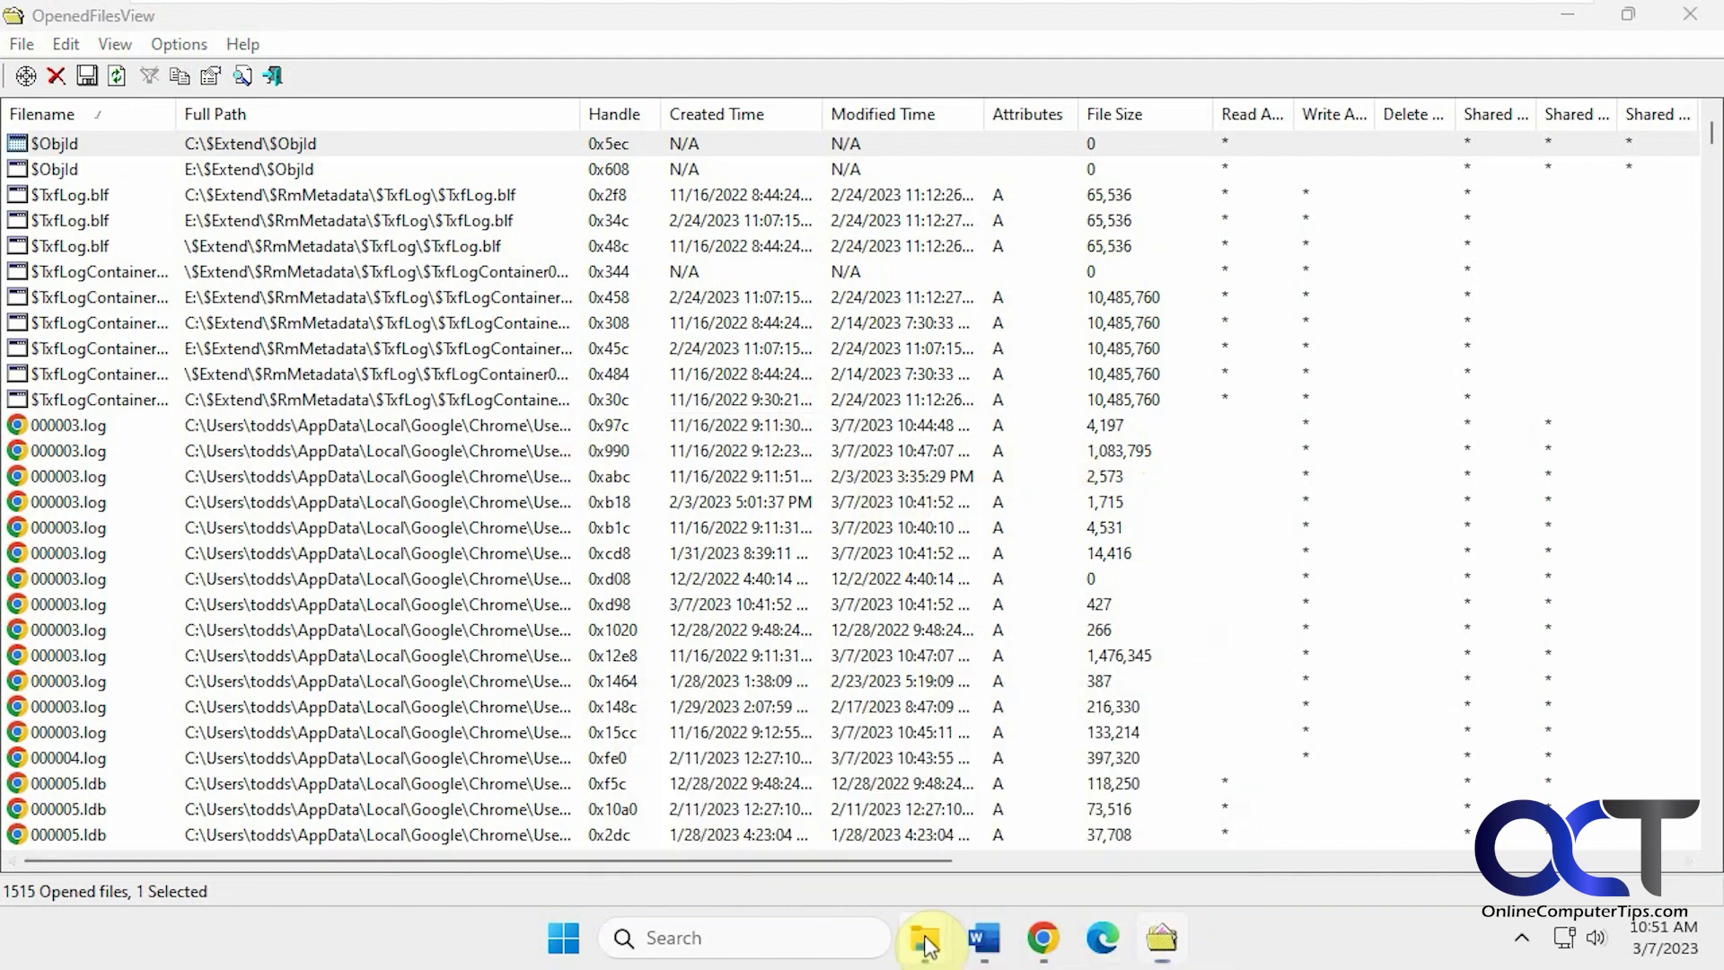
pyautogui.moveTo(934, 938)
pyautogui.click(1068, 790)
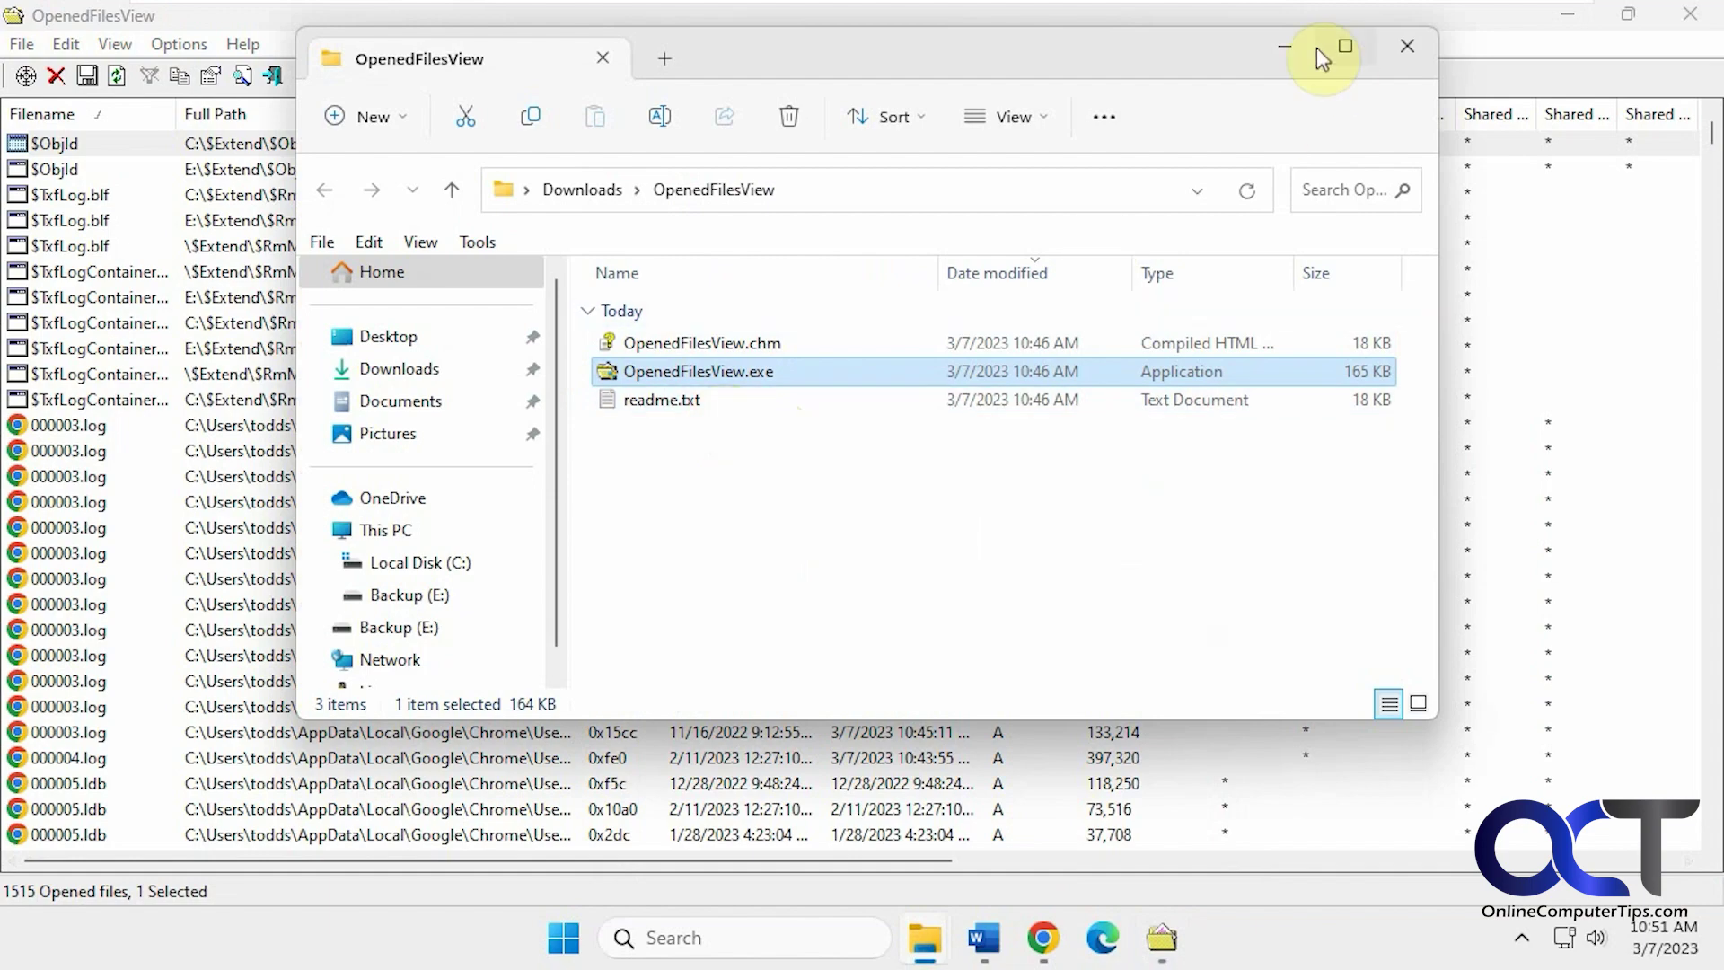
pyautogui.click(1287, 46)
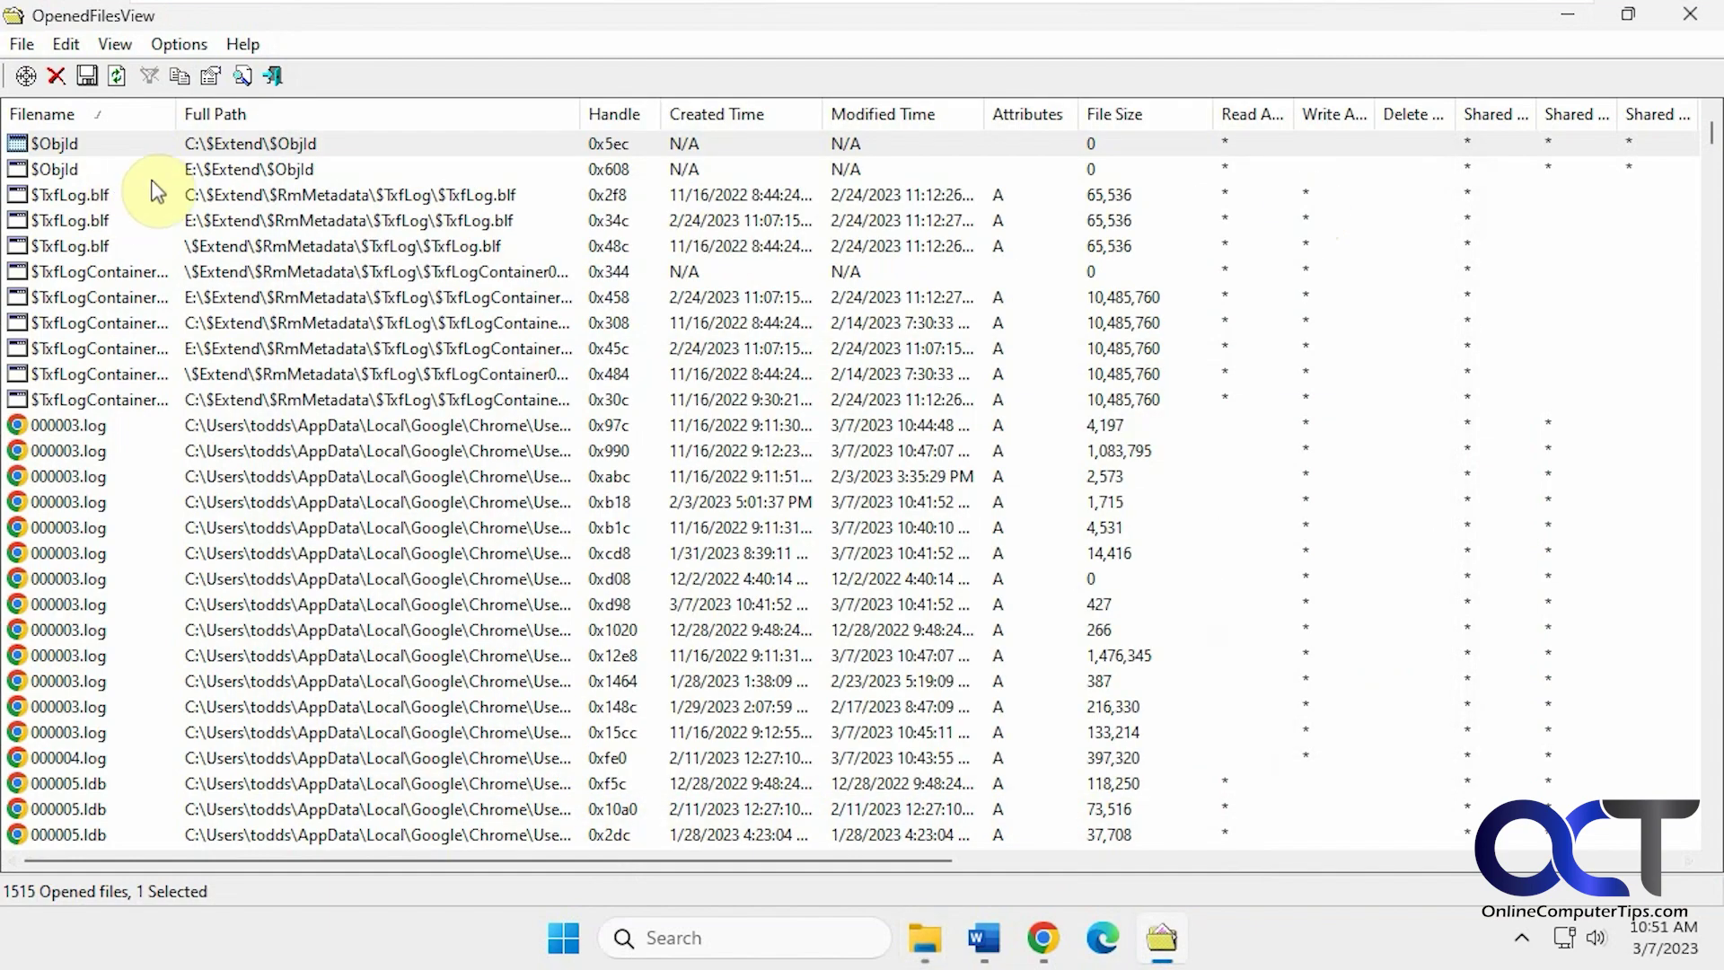
pyautogui.scroll(-3, 128, 363)
pyautogui.scroll(-12, 128, 364)
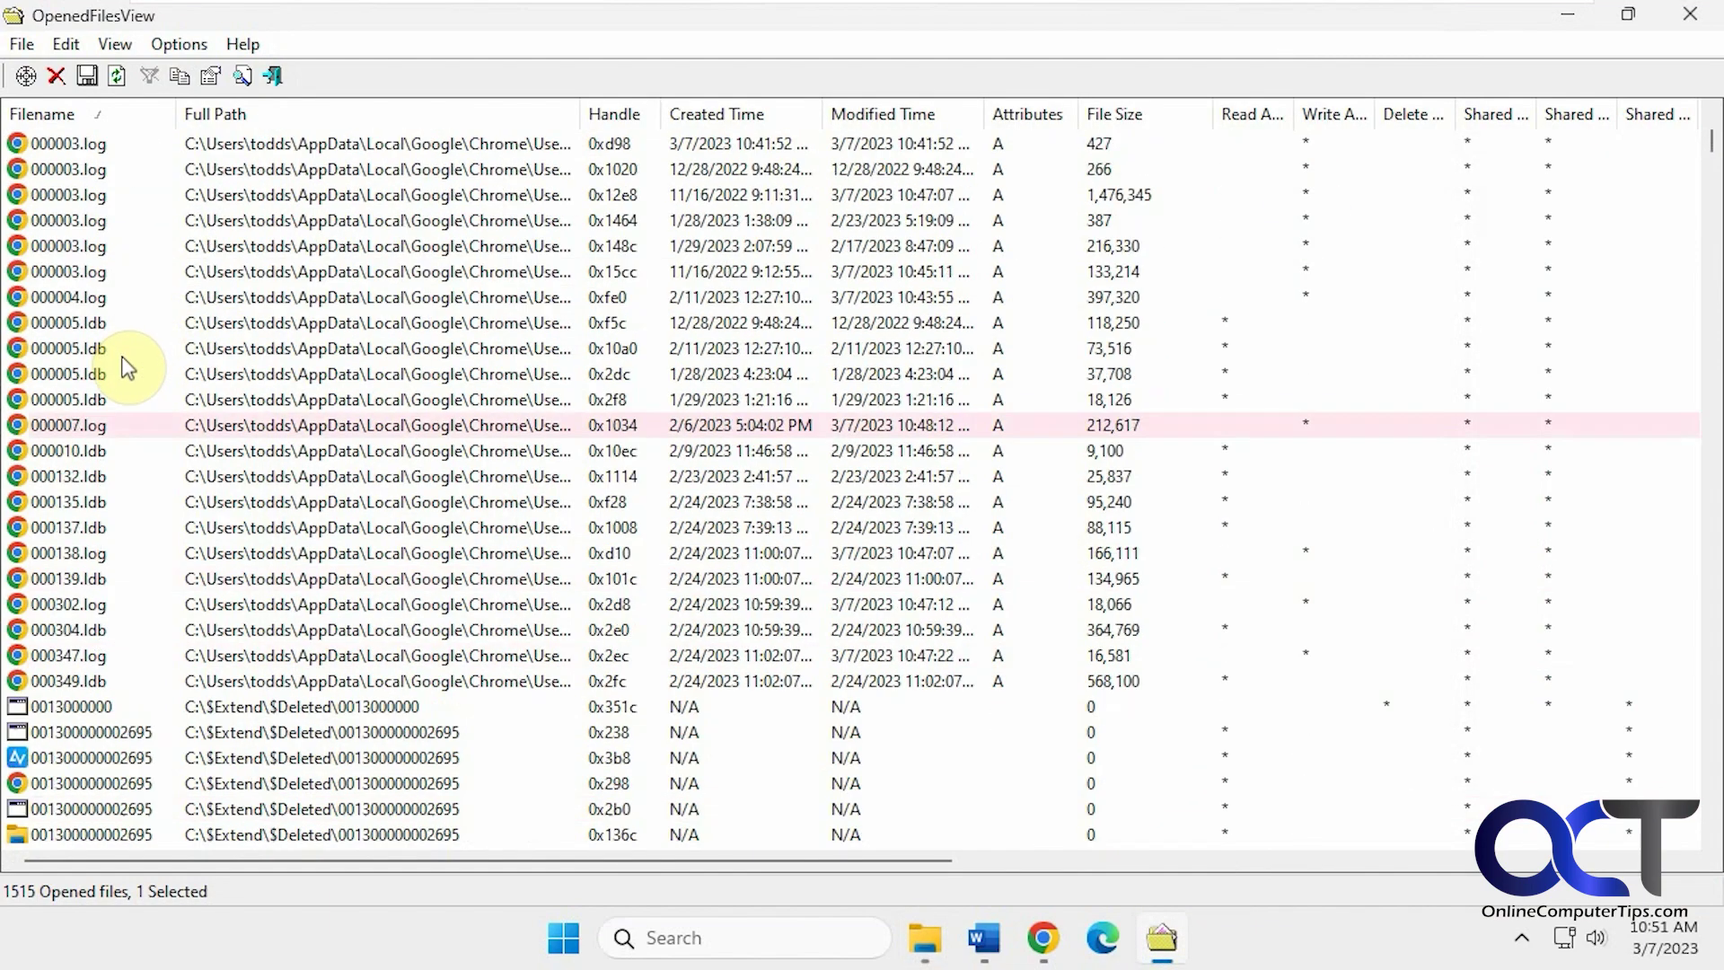
pyautogui.scroll(-12, 125, 370)
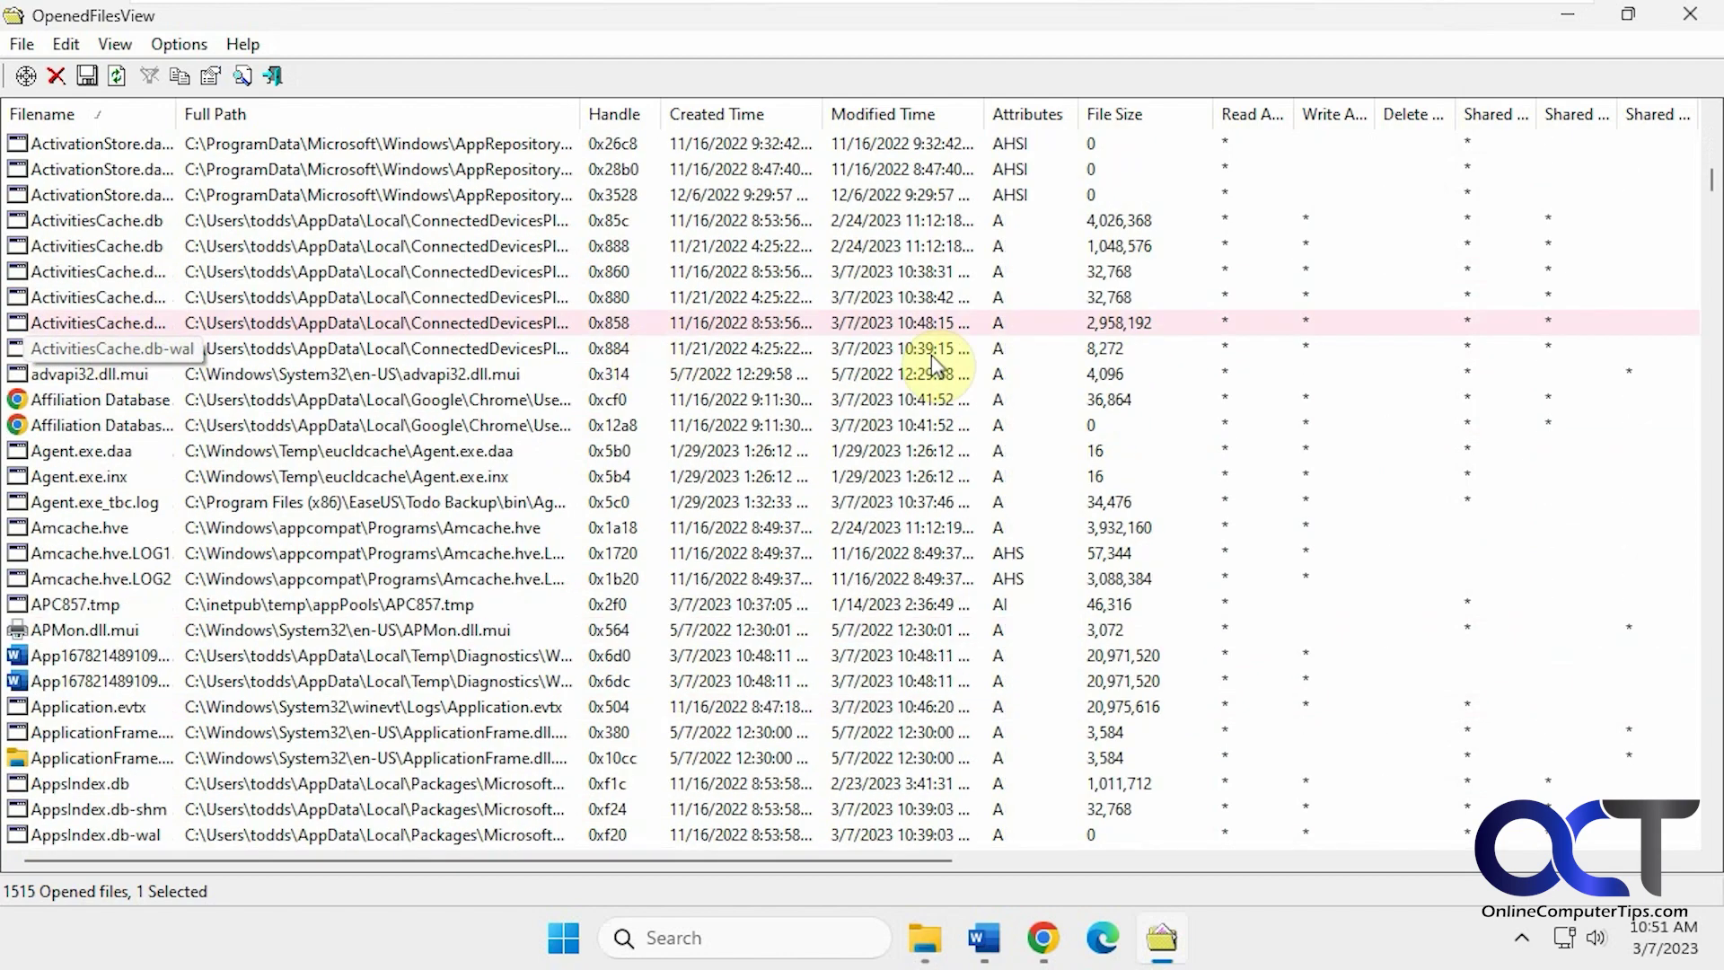
pyautogui.moveTo(1713, 189); pyautogui.dragTo(1713, 121)
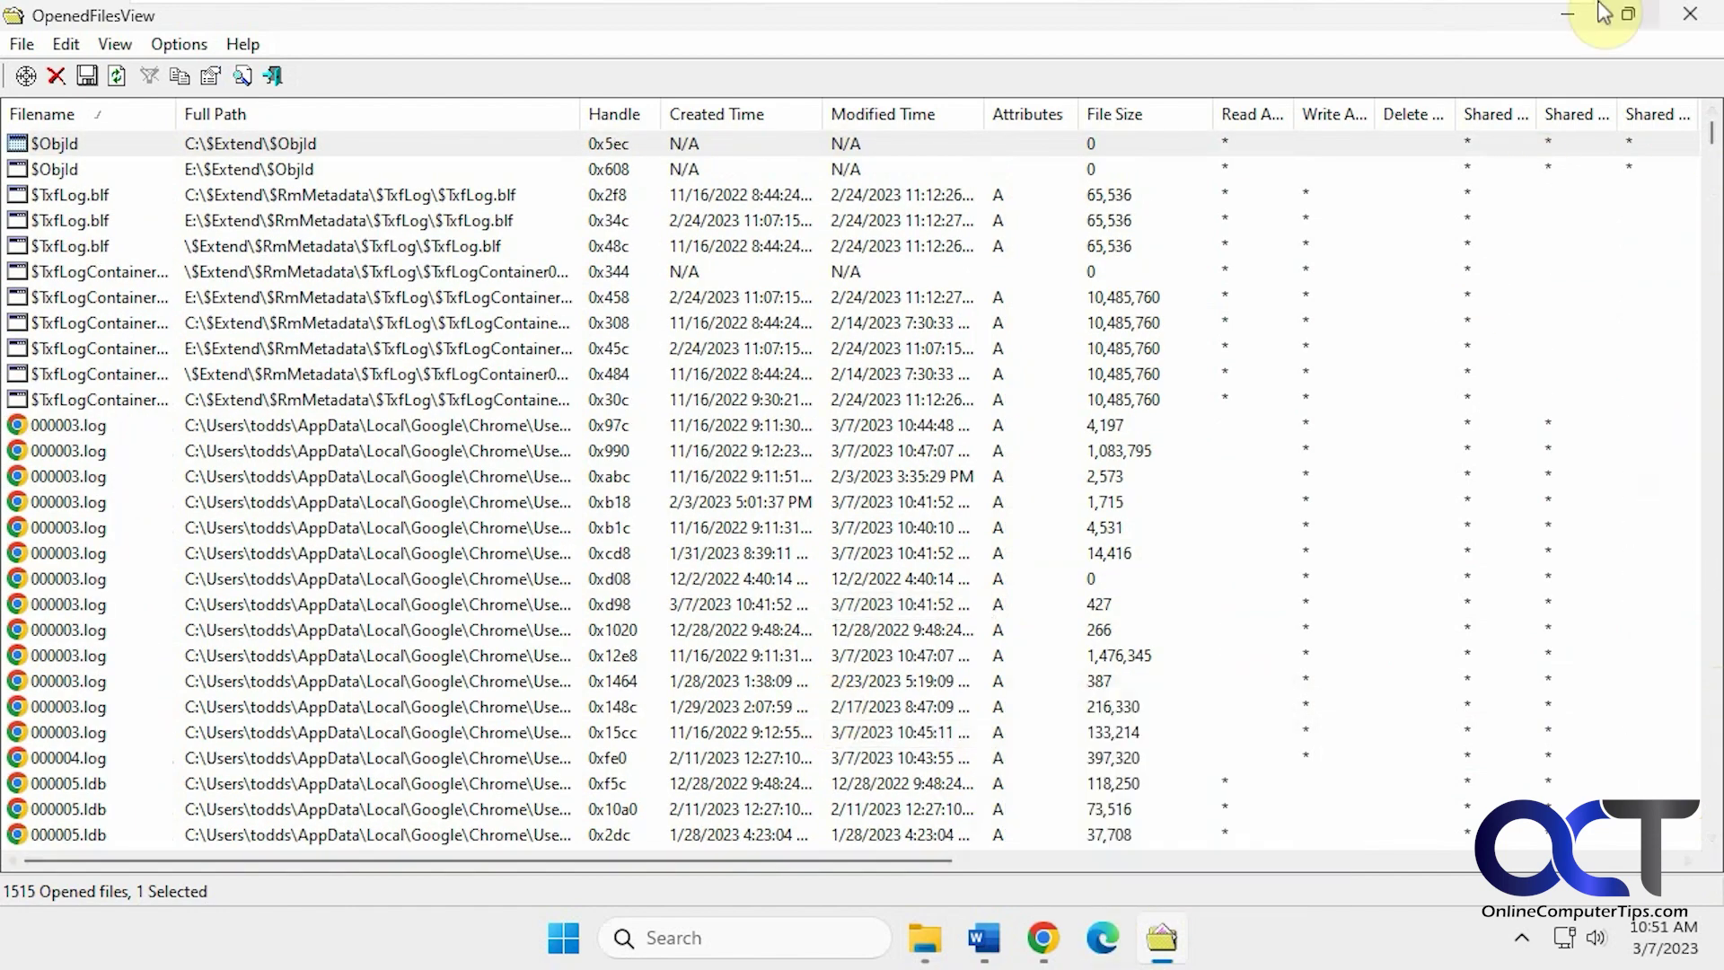
pyautogui.click(1568, 16)
# Restore OpenedFilesView and type 'me' to find the Desktop Meeting schedule.docx entry, handle 0x740
pyautogui.click(153, 238)
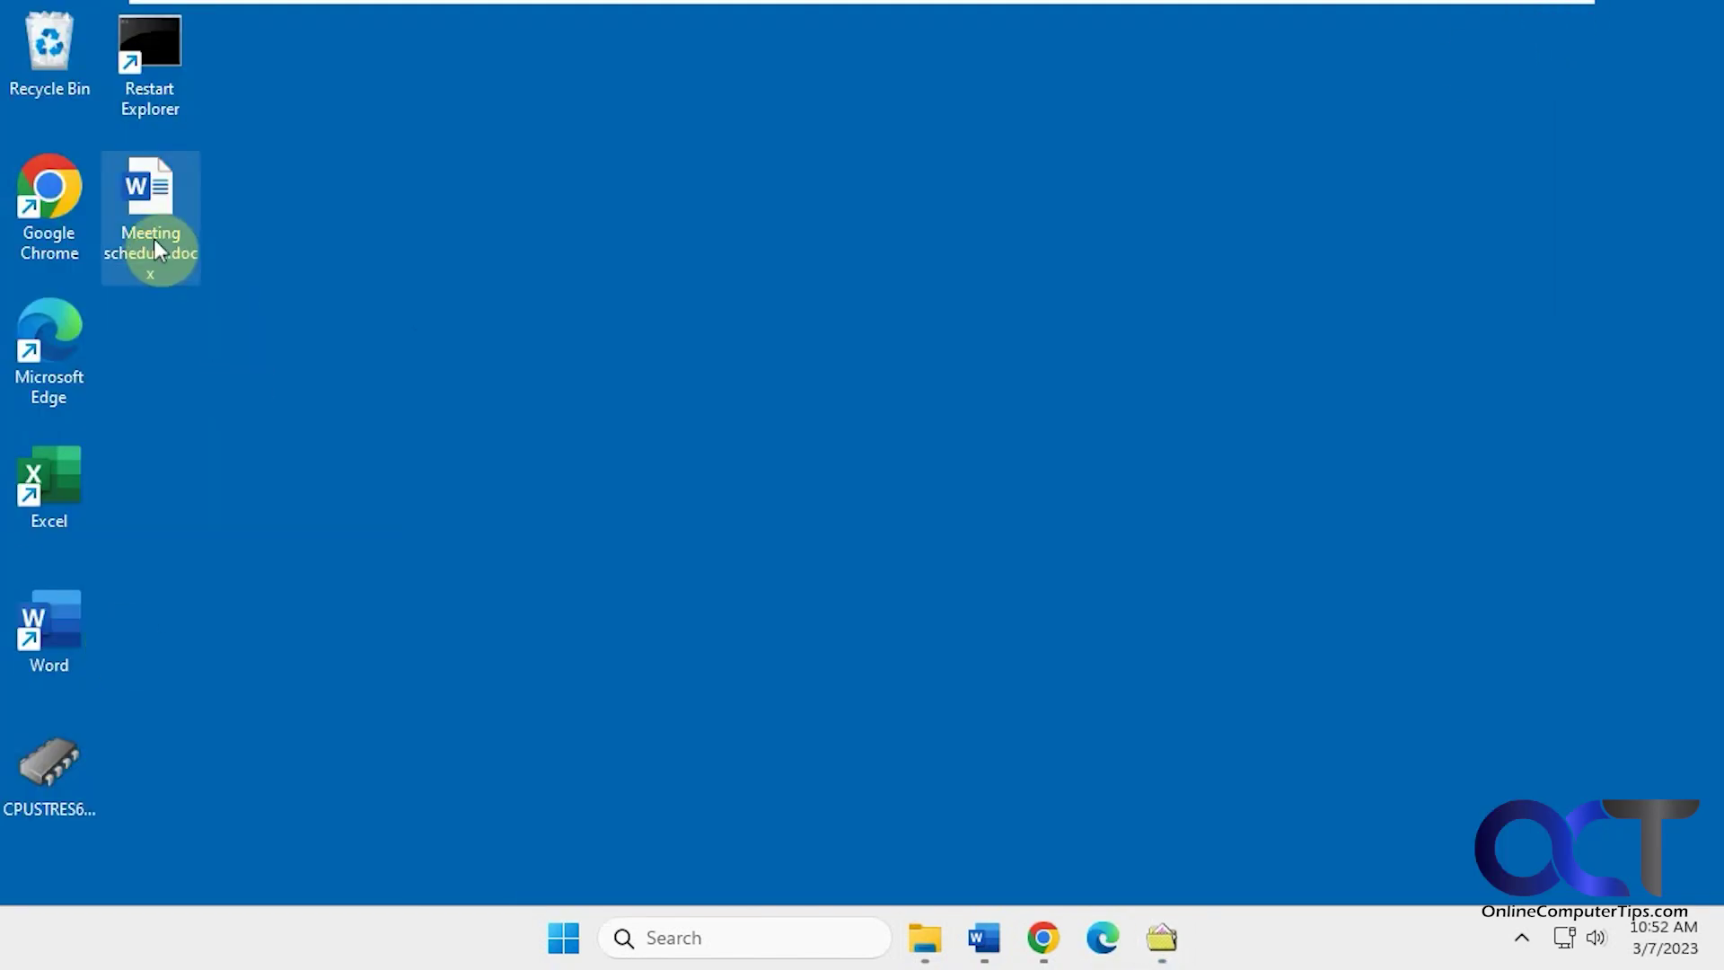
pyautogui.click(1165, 936)
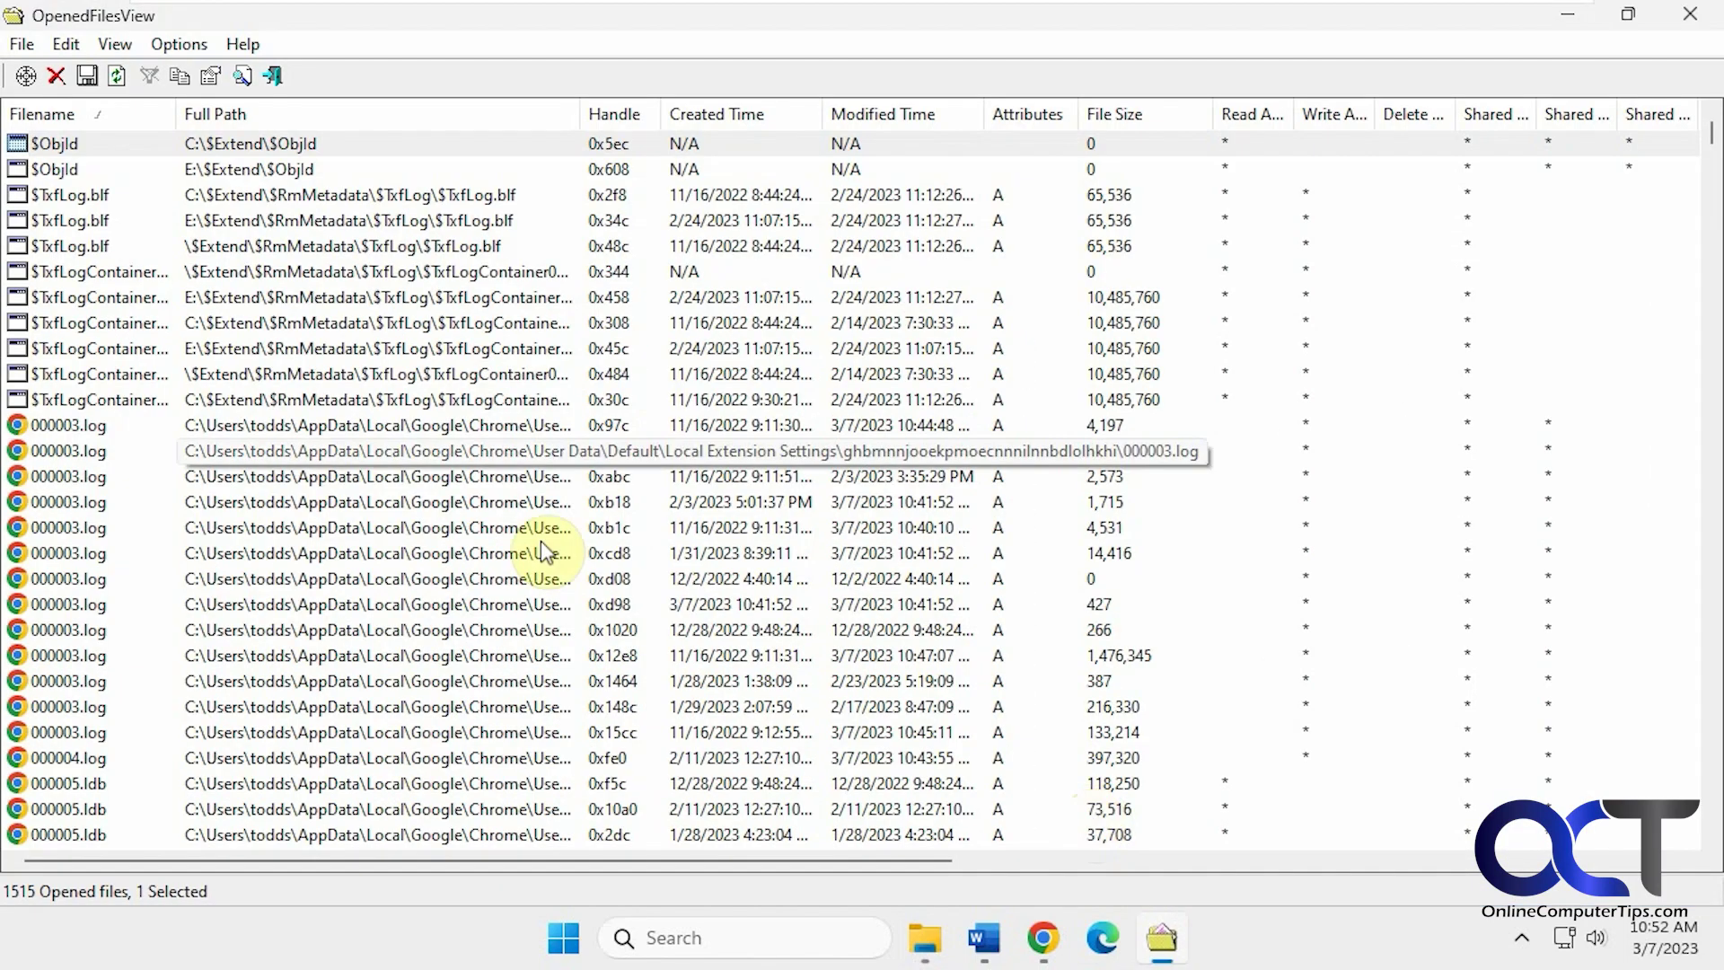
pyautogui.click(95, 379)
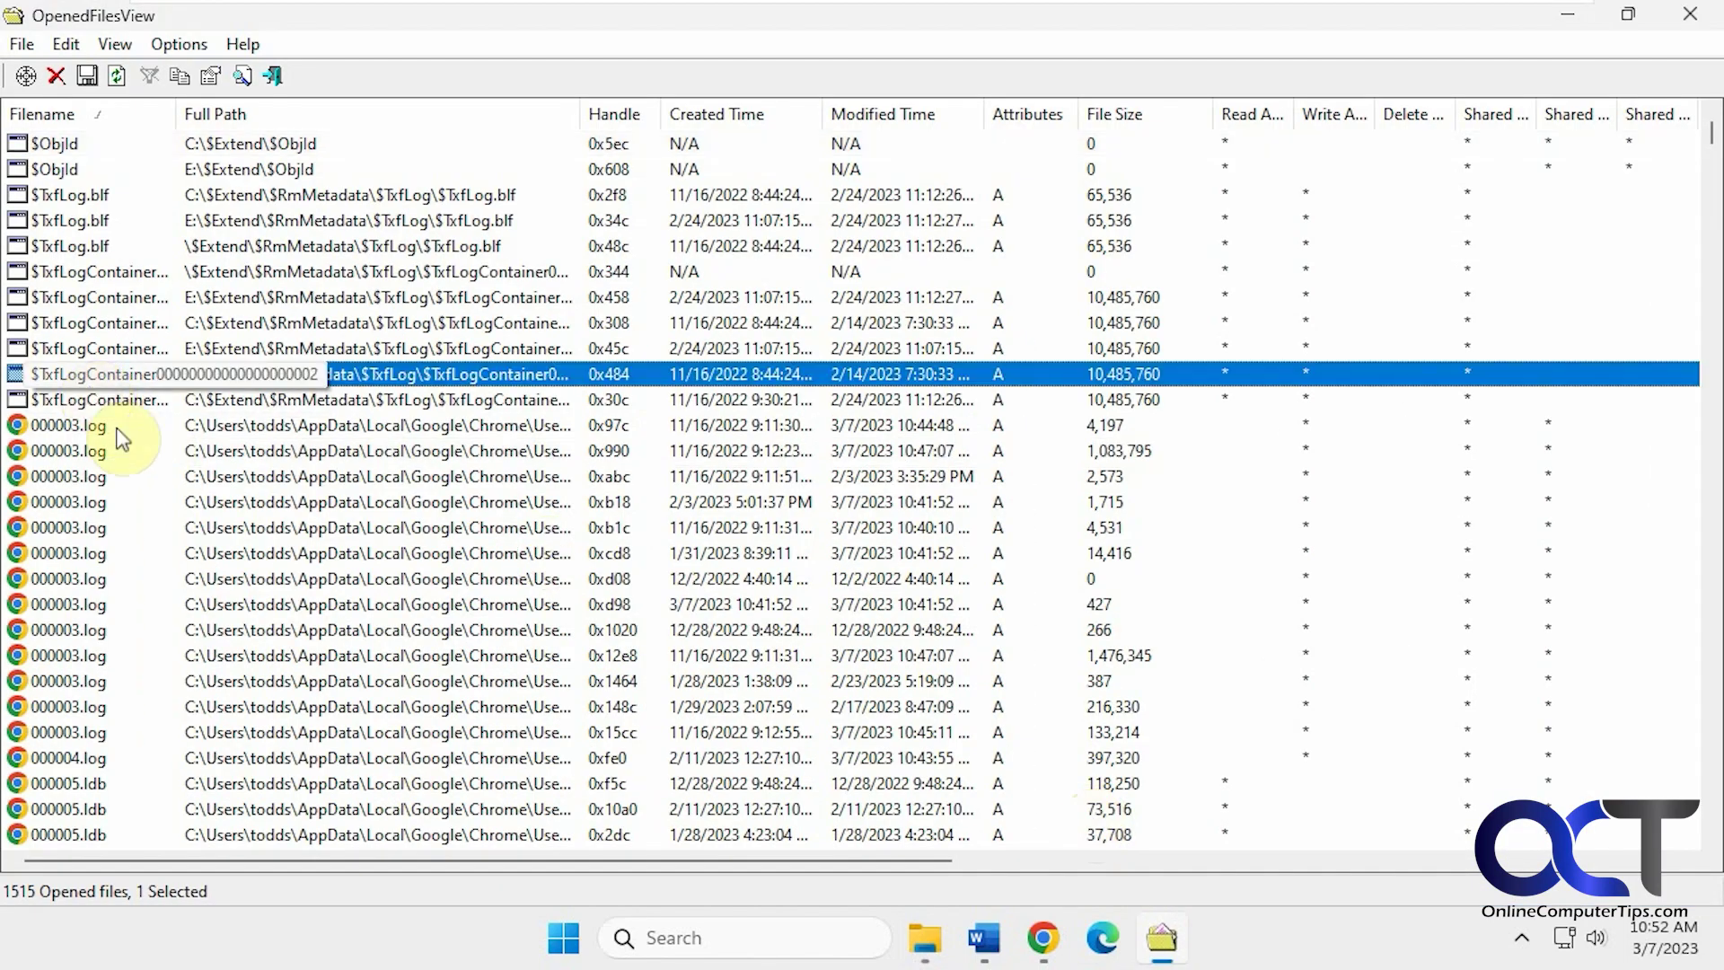
pyautogui.write('me')
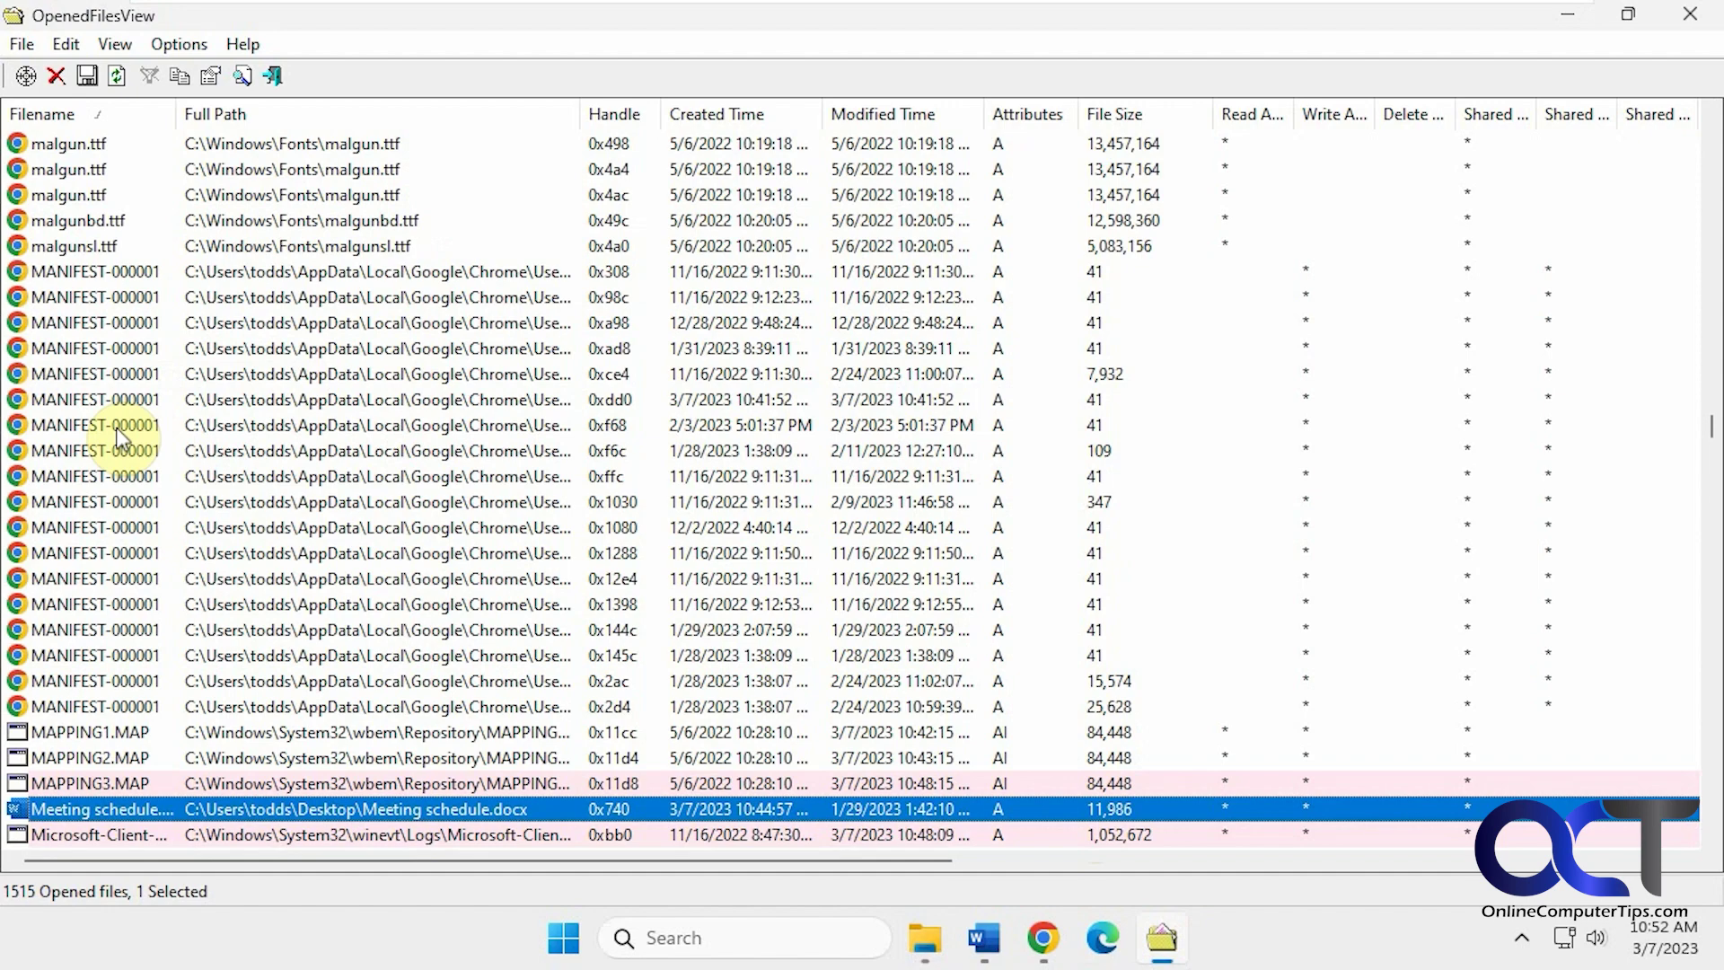
pyautogui.scroll(-3, 119, 437)
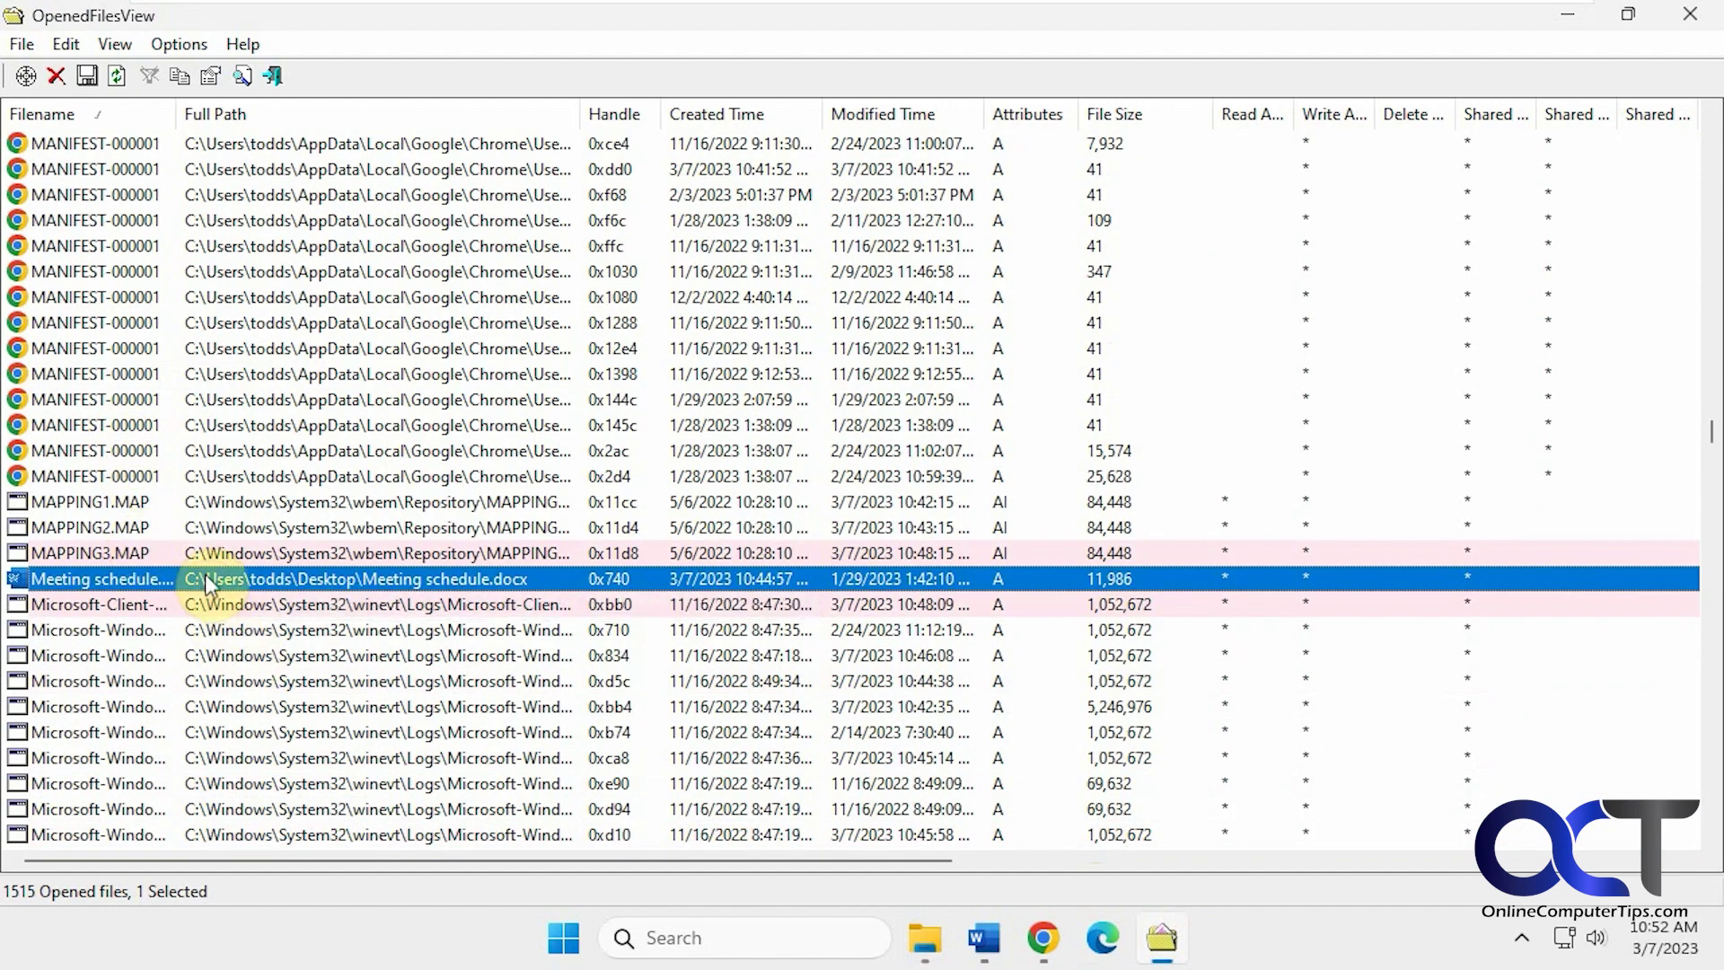
pyautogui.scroll(-2, 209, 575)
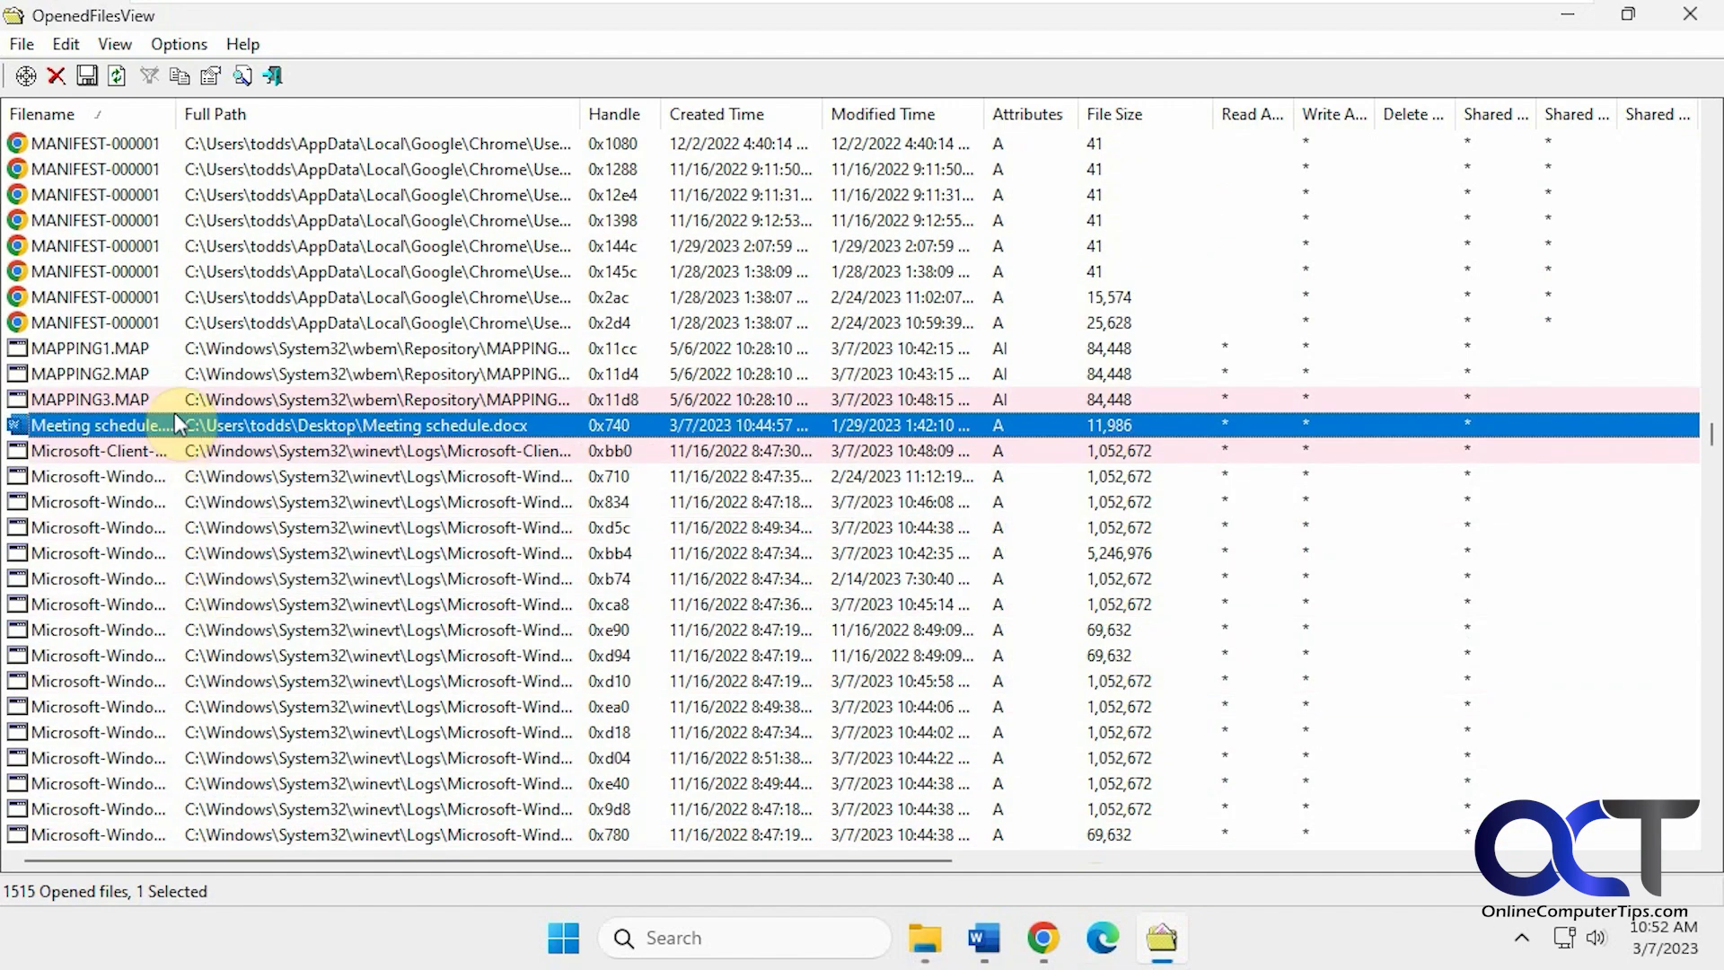
pyautogui.rightClick(175, 417)
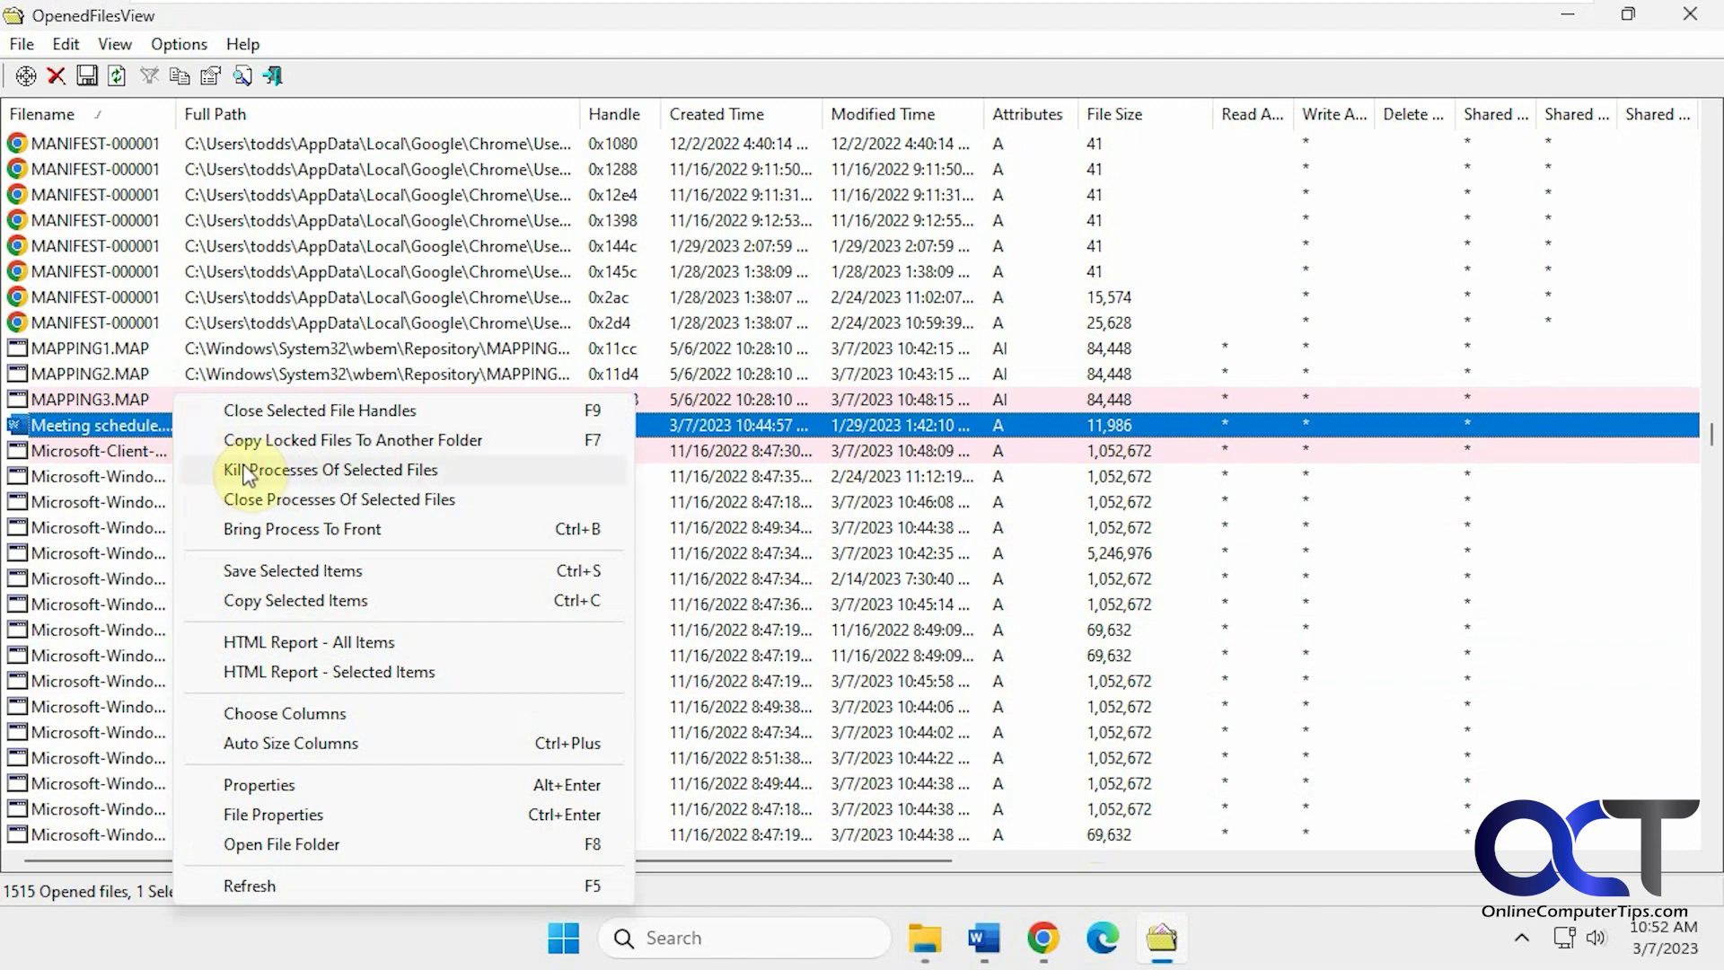
pyautogui.click(268, 531)
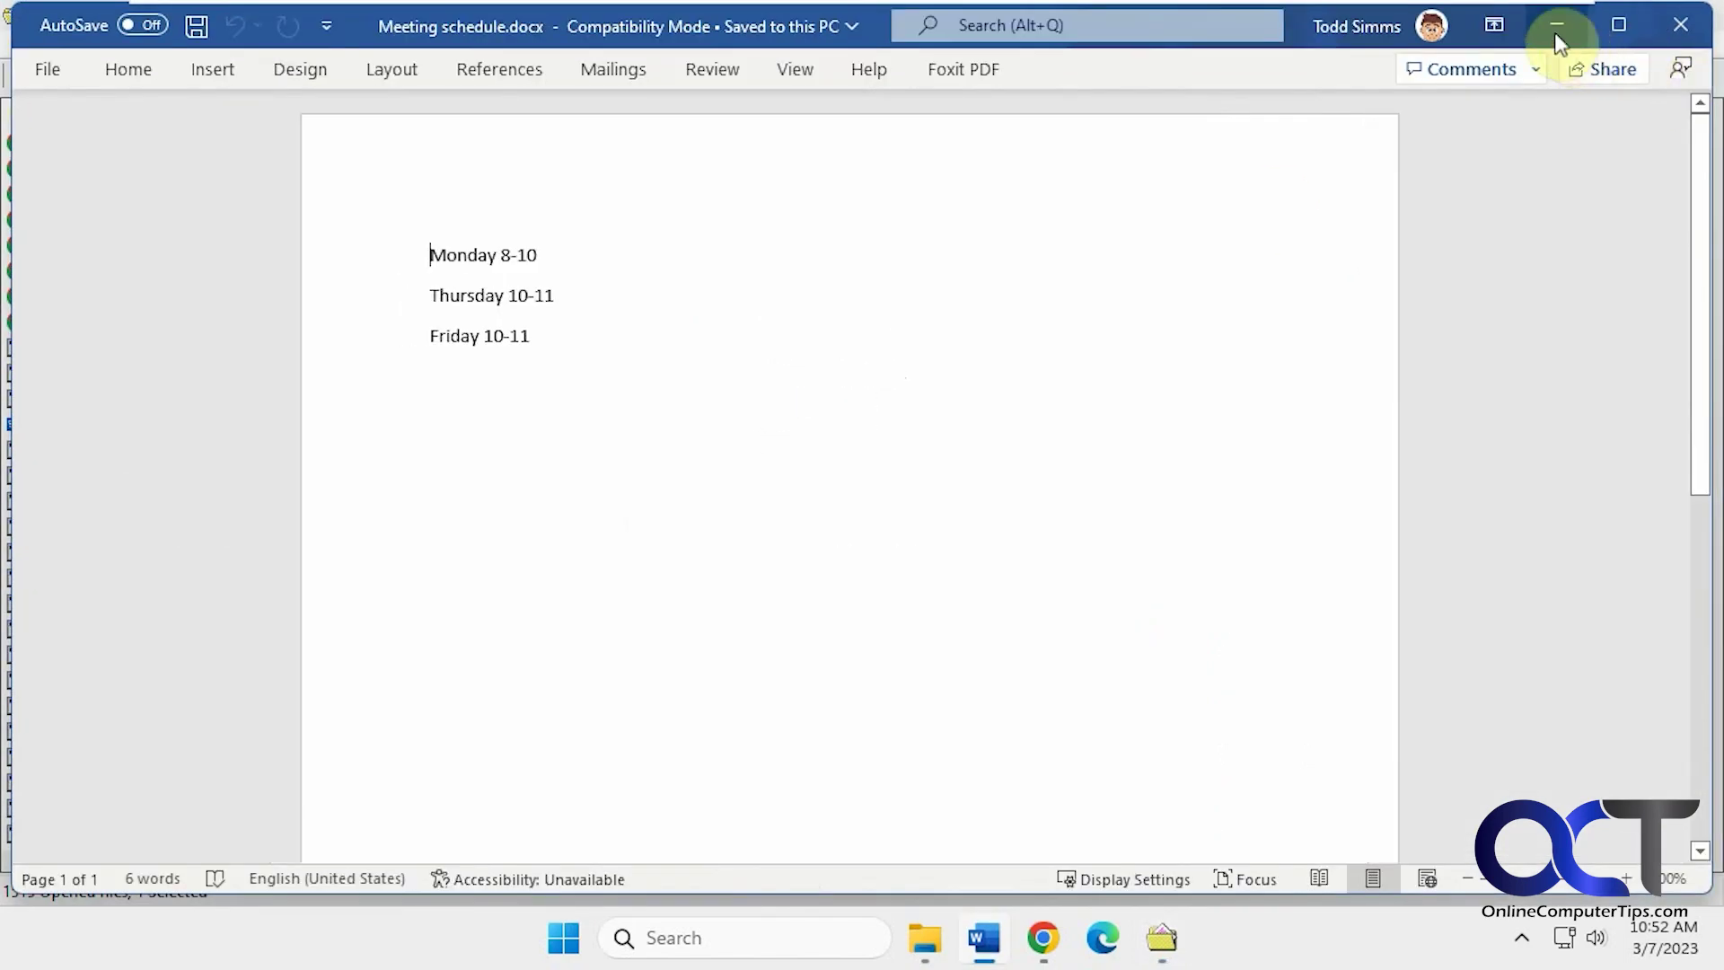
pyautogui.click(1559, 27)
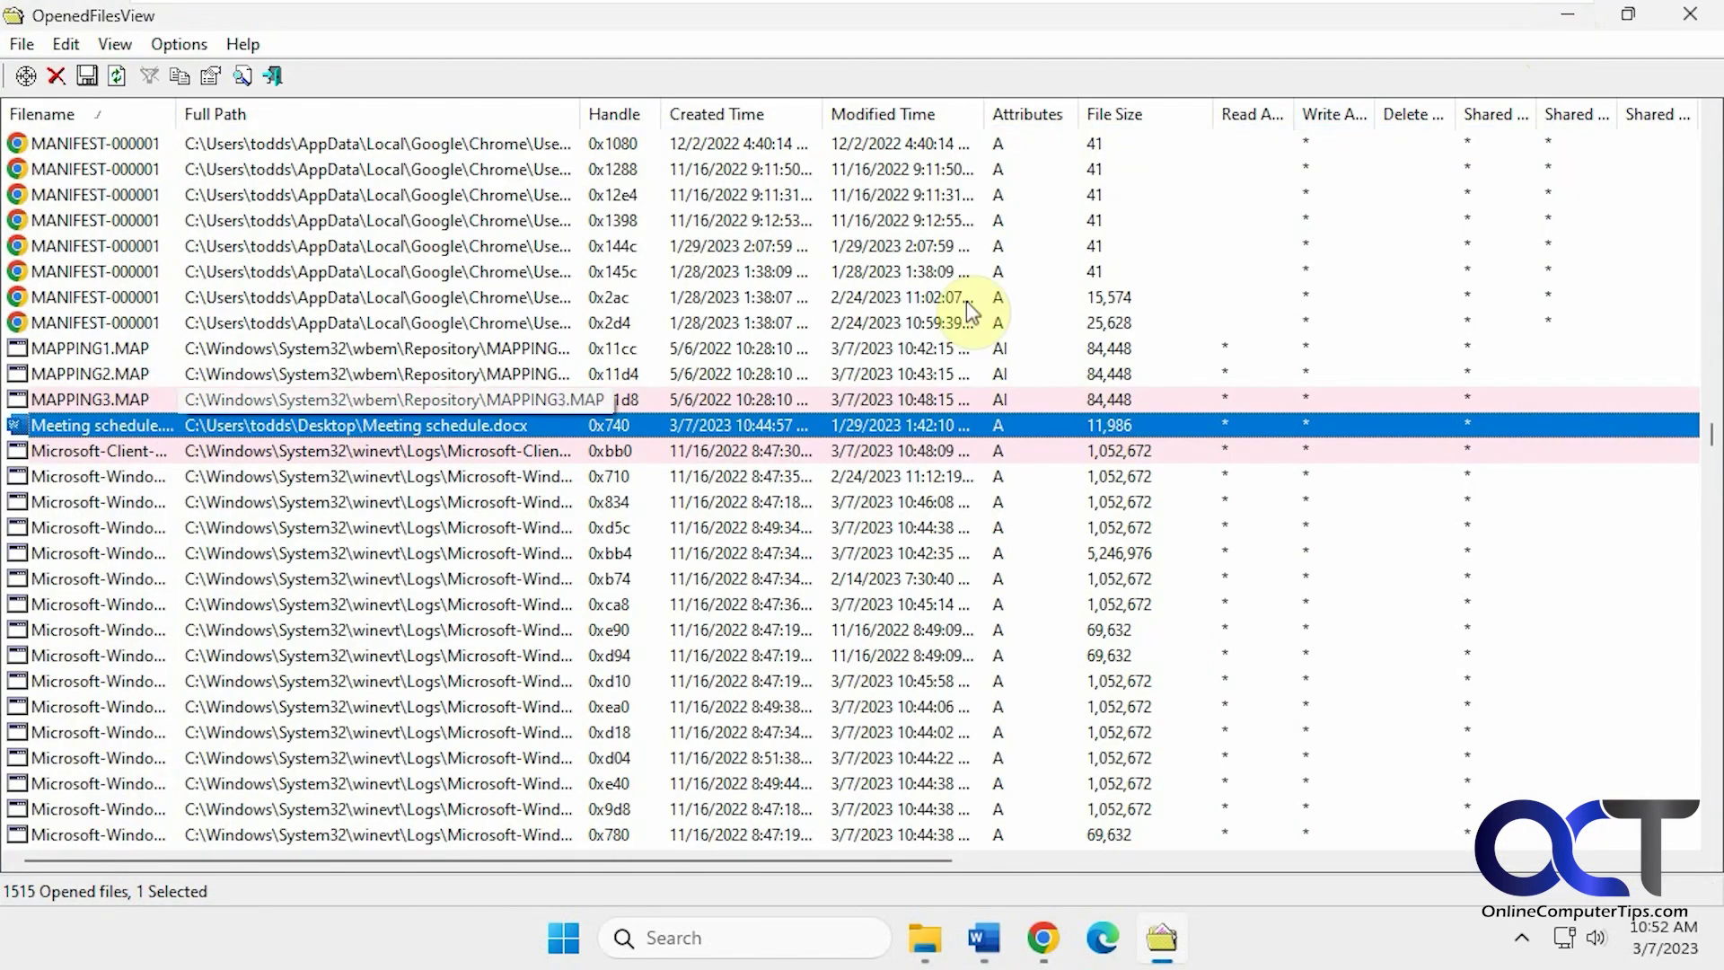
pyautogui.rightClick(138, 427)
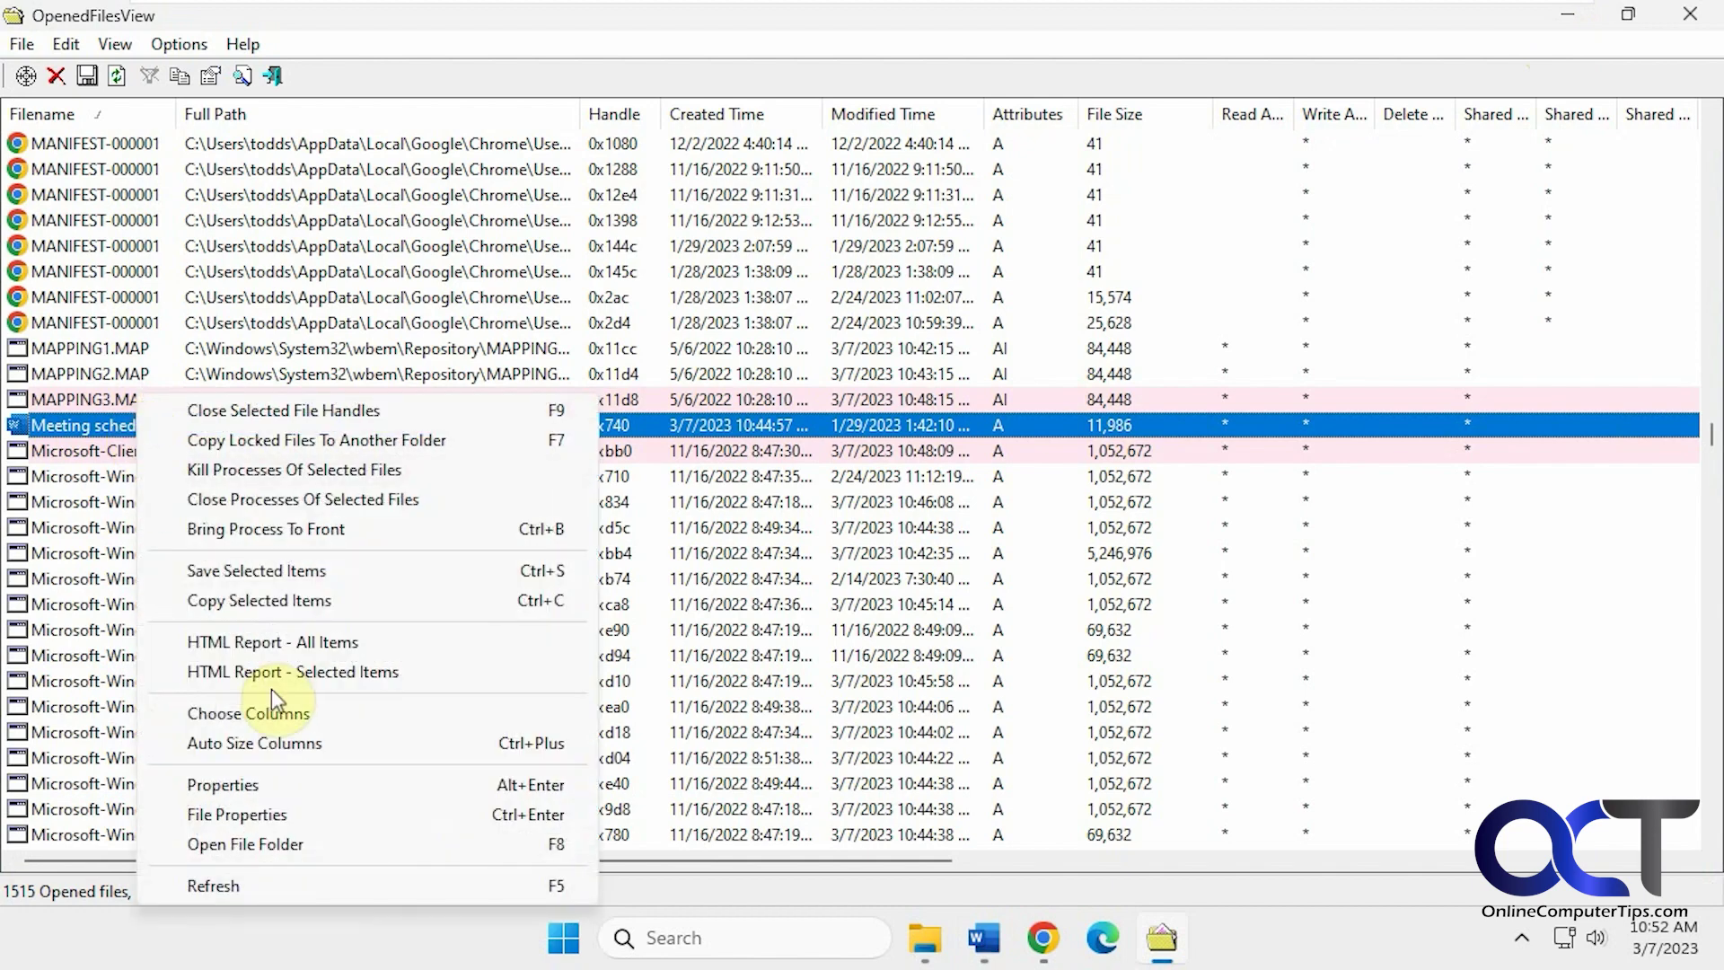
pyautogui.click(268, 788)
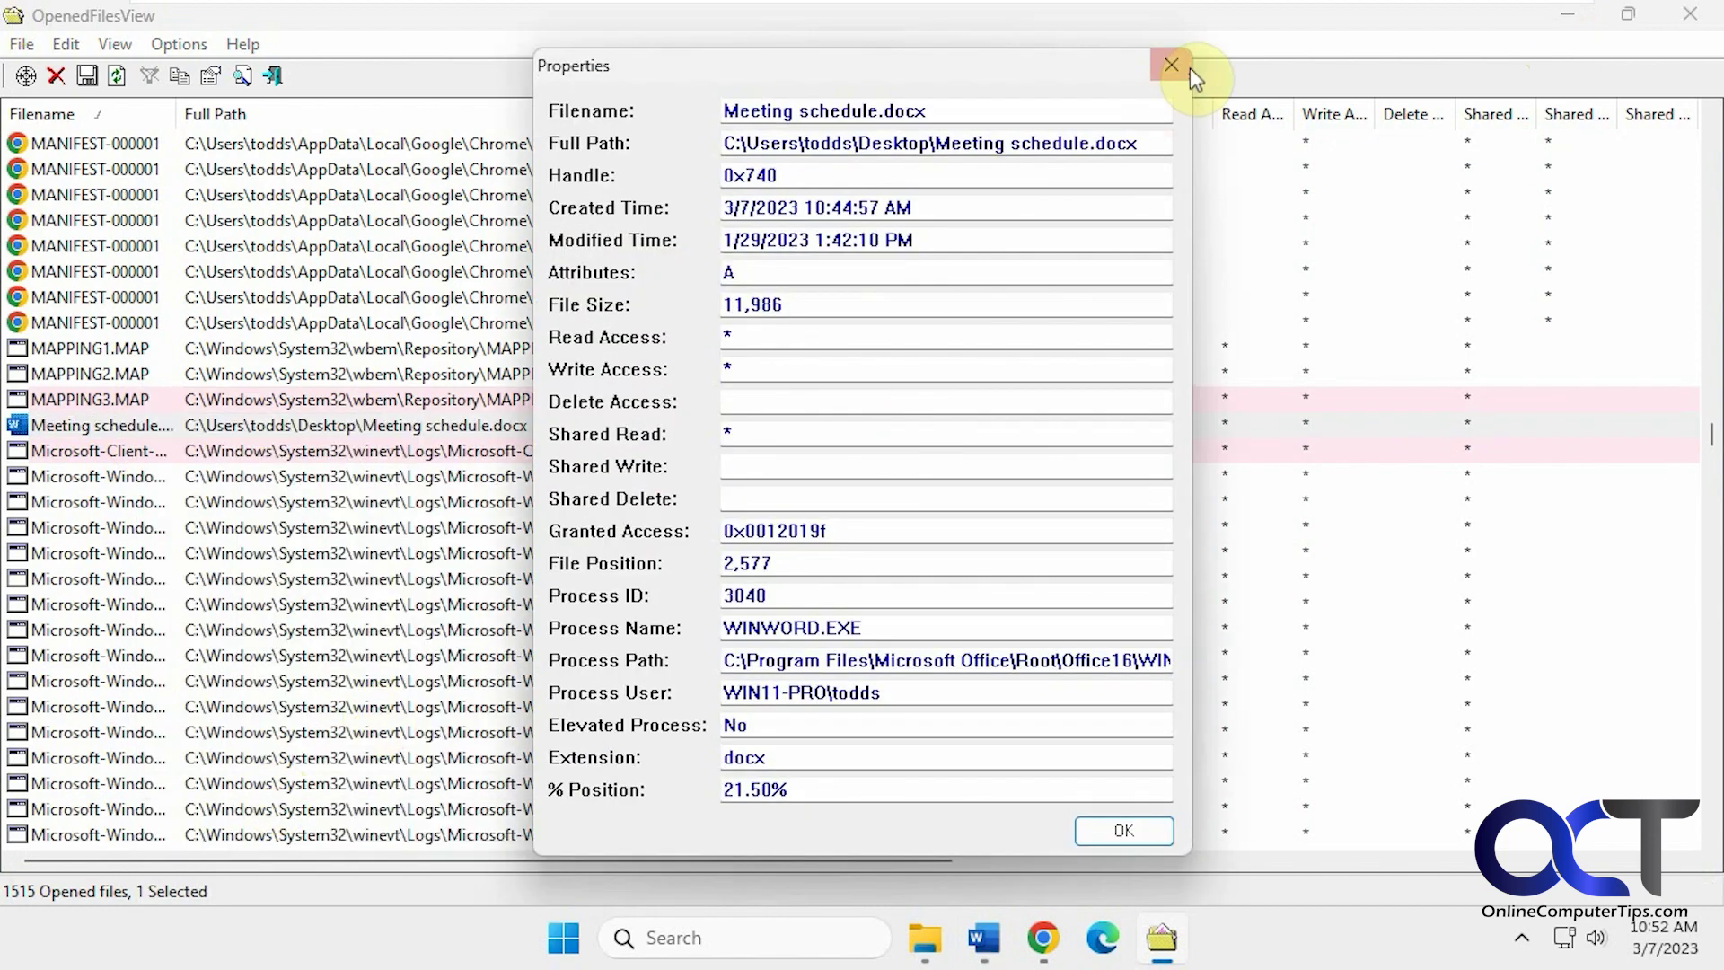
pyautogui.click(1165, 70)
pyautogui.rightClick(147, 422)
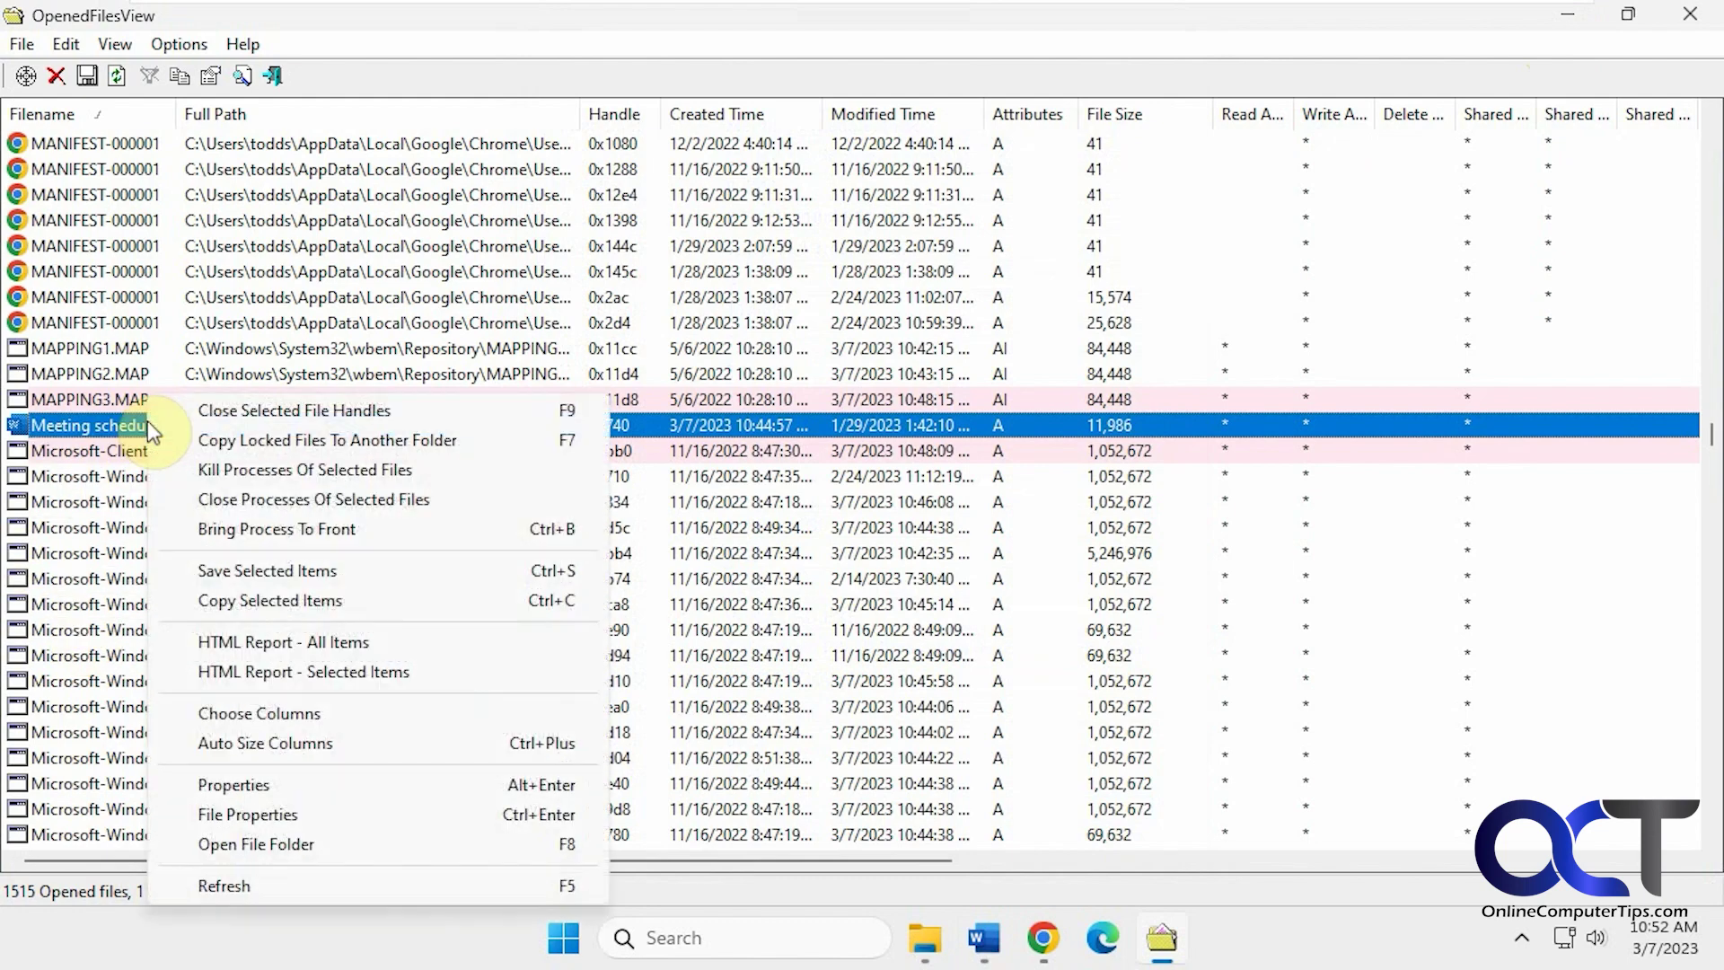
pyautogui.click(268, 817)
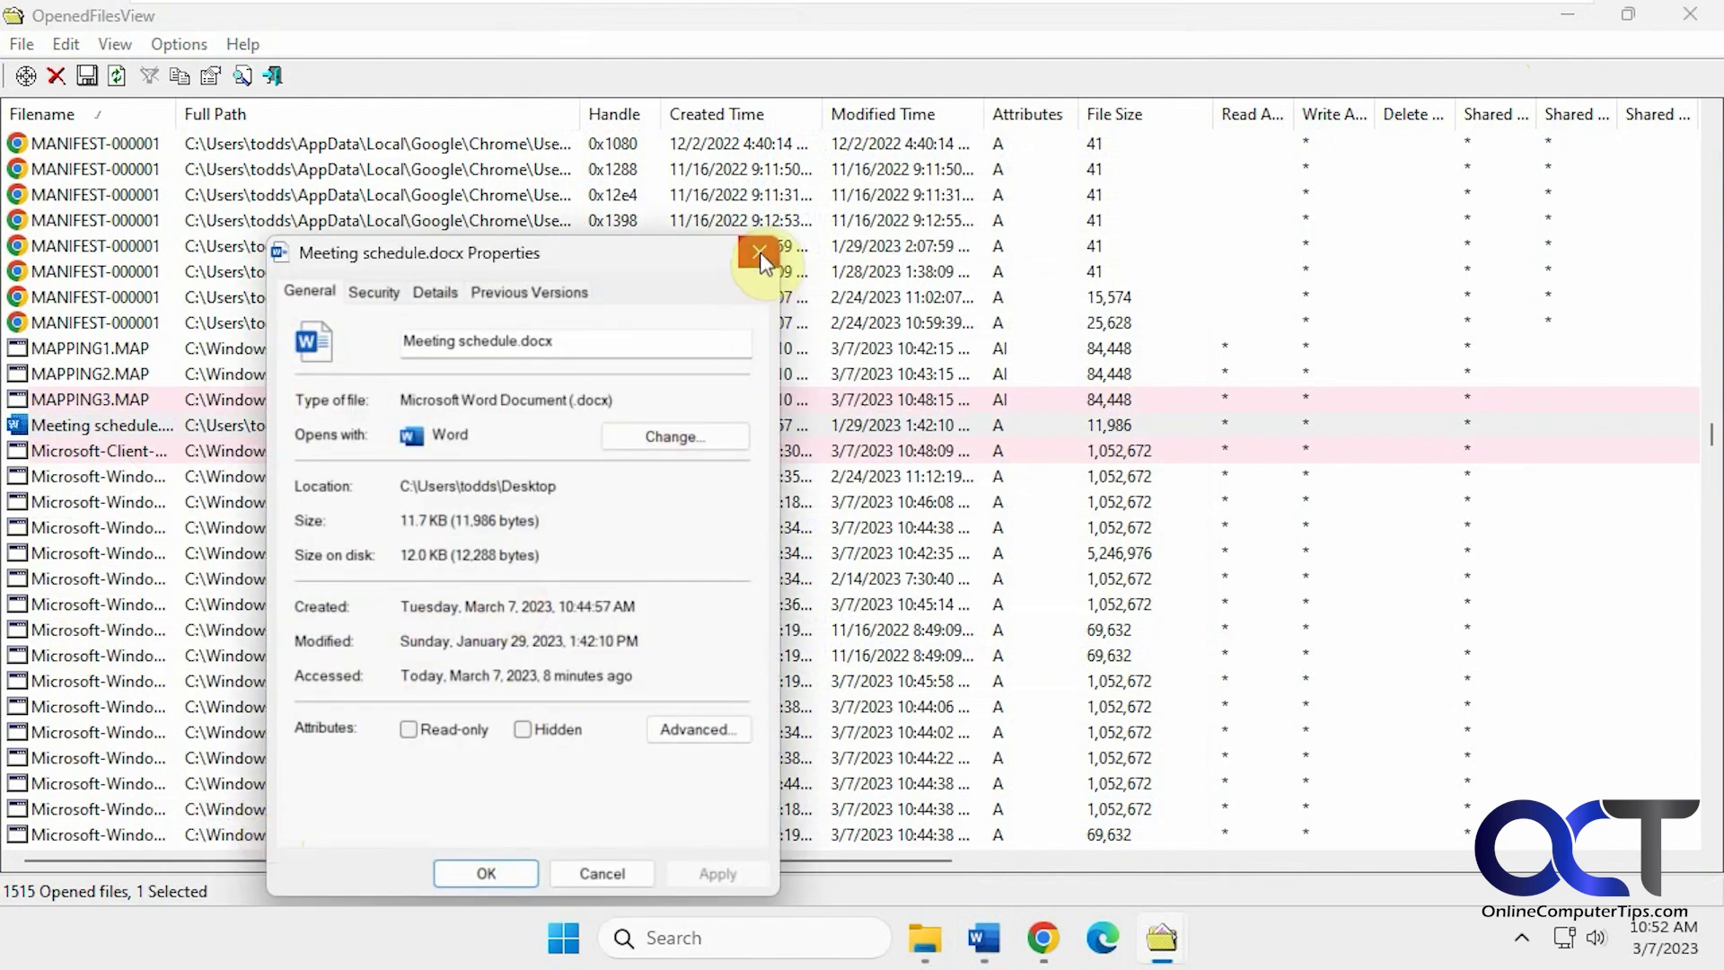
pyautogui.click(760, 252)
pyautogui.rightClick(155, 423)
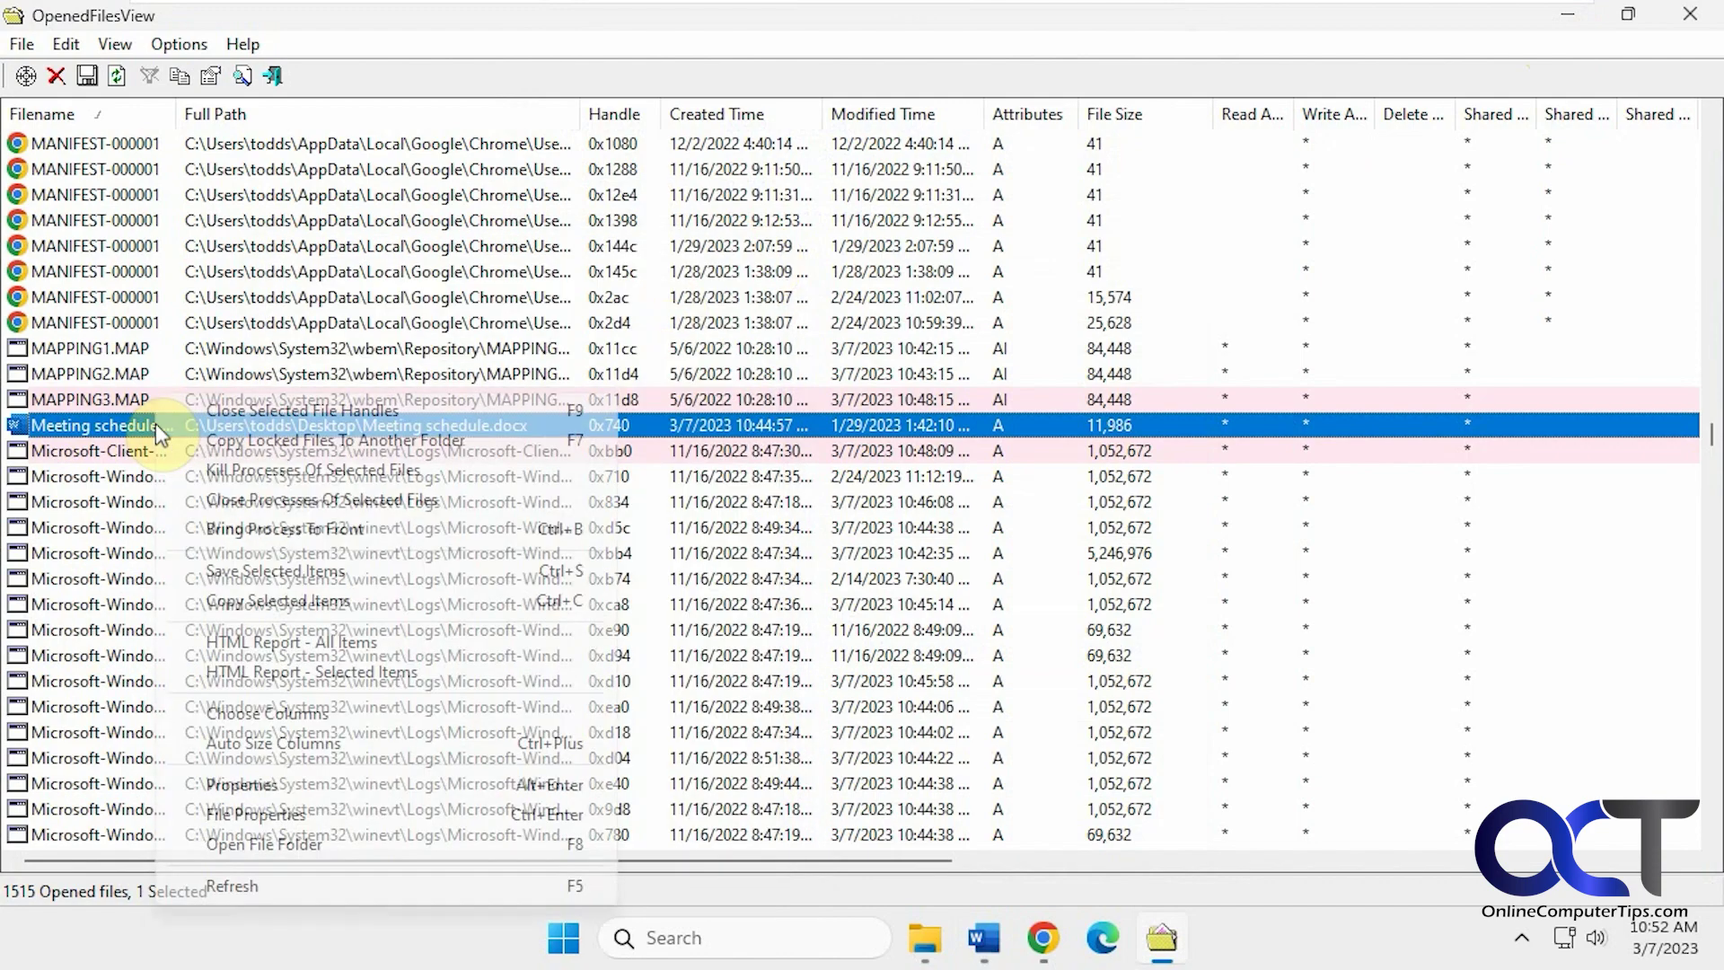
pyautogui.click(314, 839)
pyautogui.click(1357, 68)
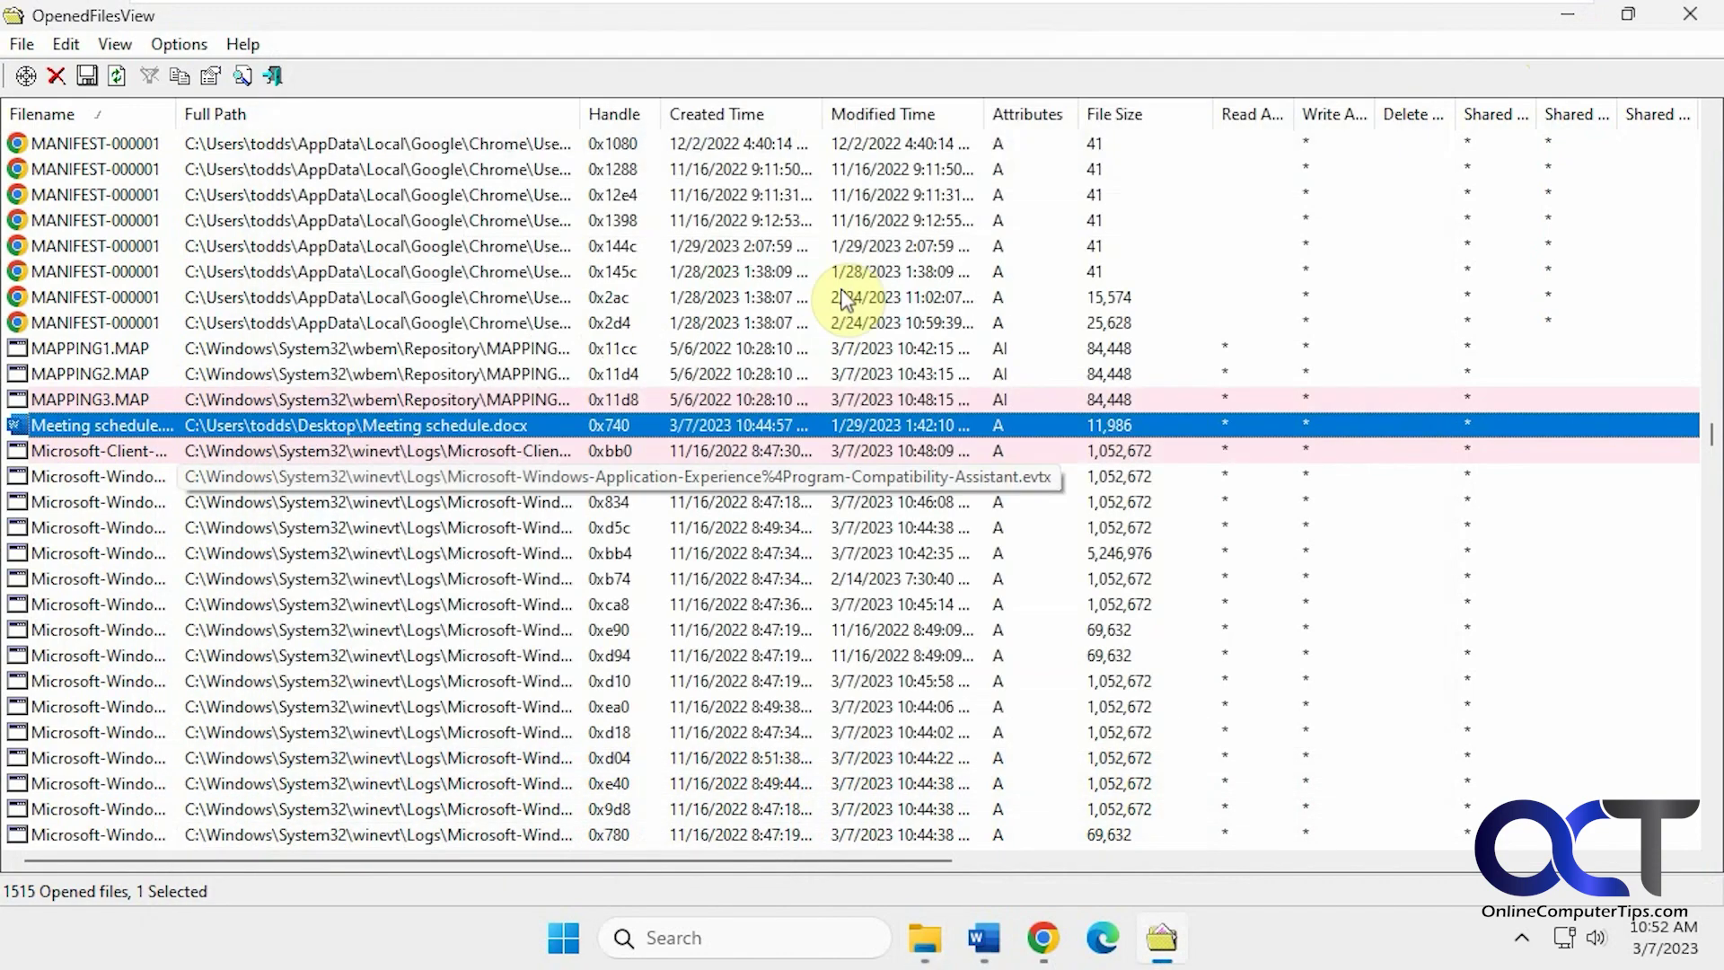
# Browse the Edit and View menus, and open Choose Columns then cancel it unchanged
pyautogui.click(68, 47)
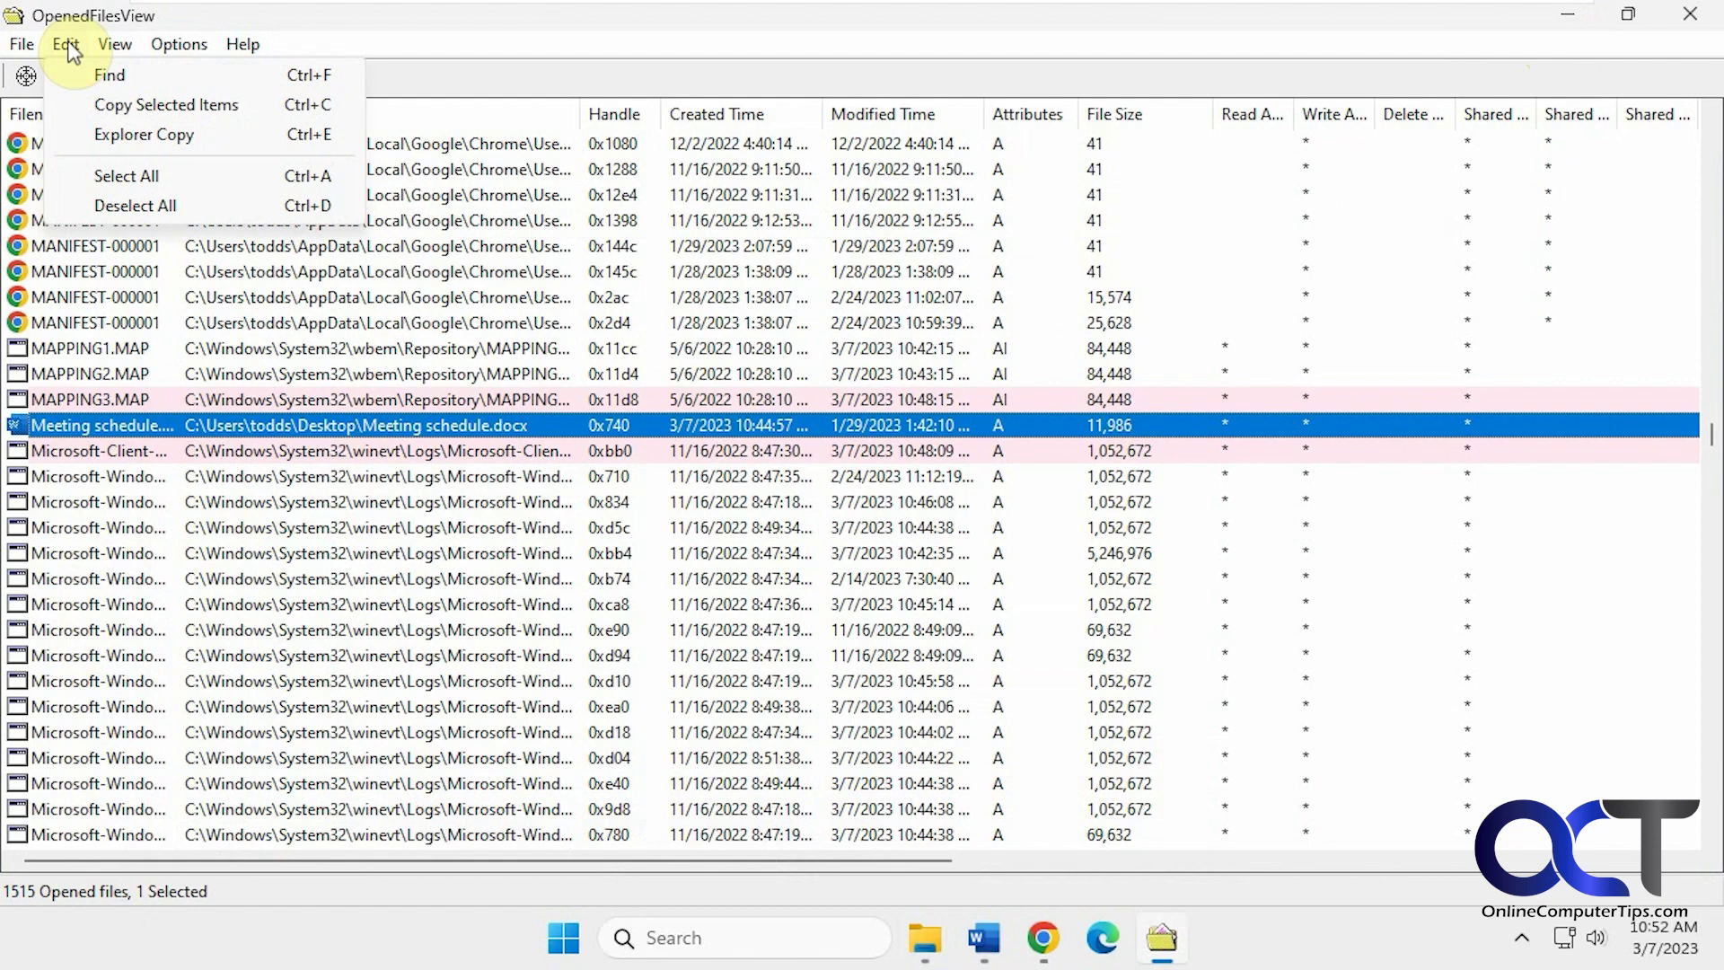
pyautogui.moveTo(104, 49)
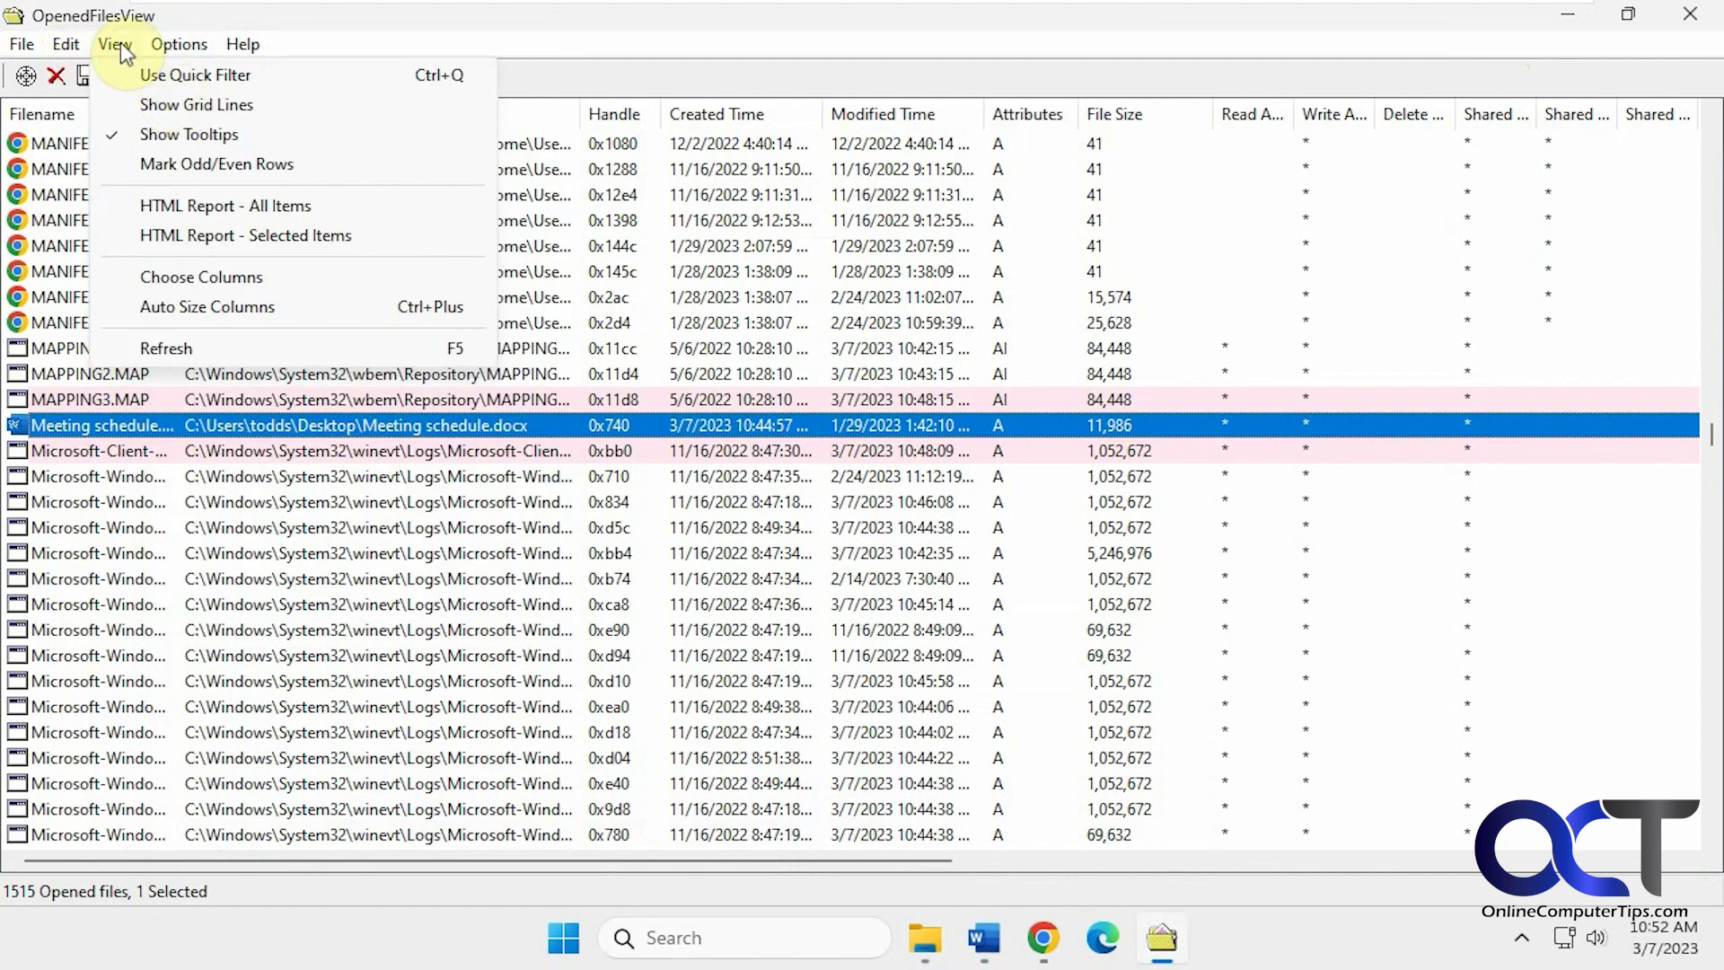
pyautogui.click(214, 280)
pyautogui.scroll(-4, 796, 390)
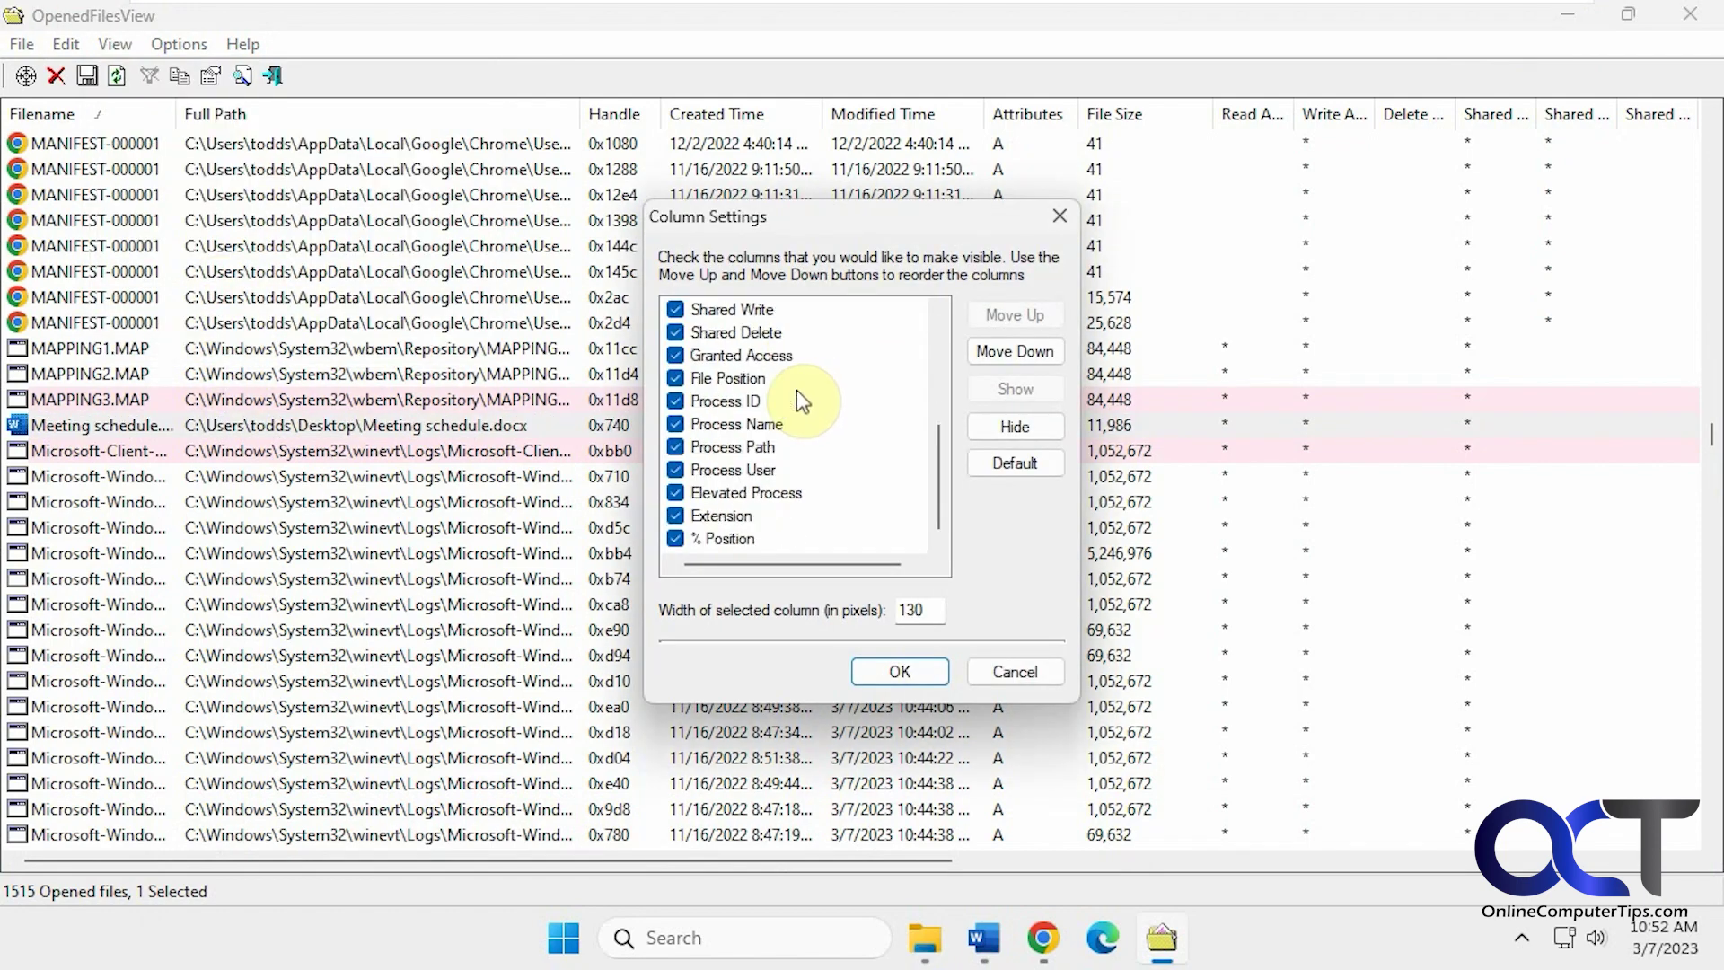
pyautogui.scroll(3, 796, 389)
pyautogui.click(1032, 672)
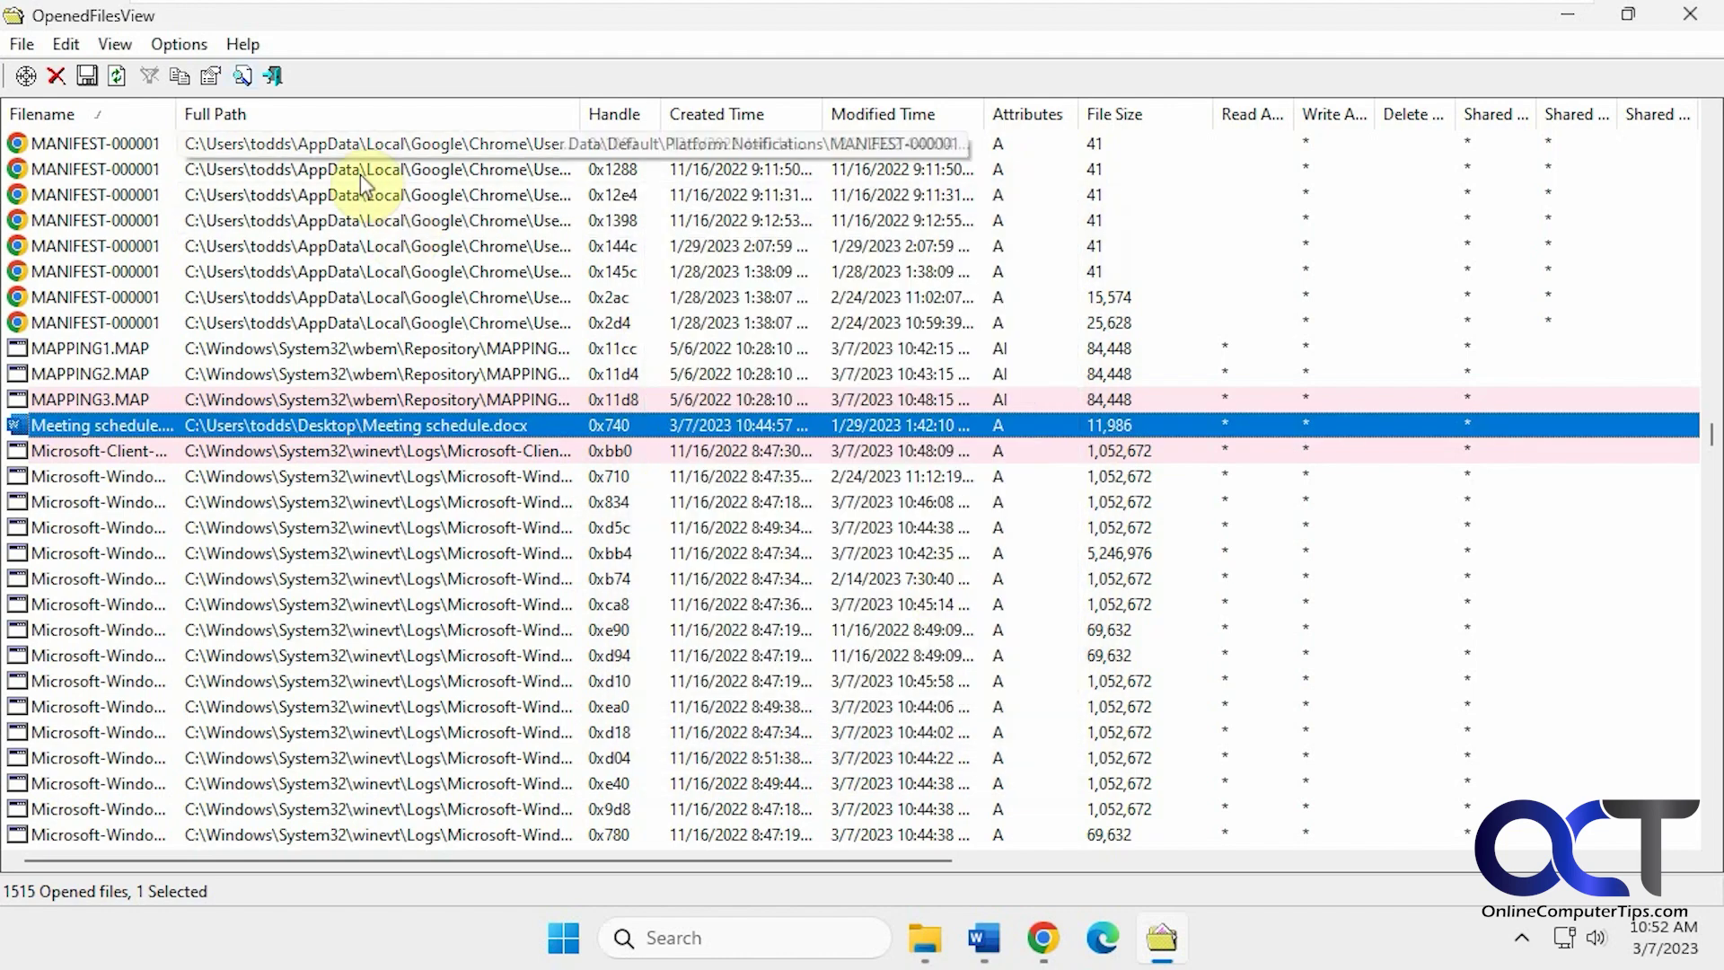
pyautogui.click(182, 47)
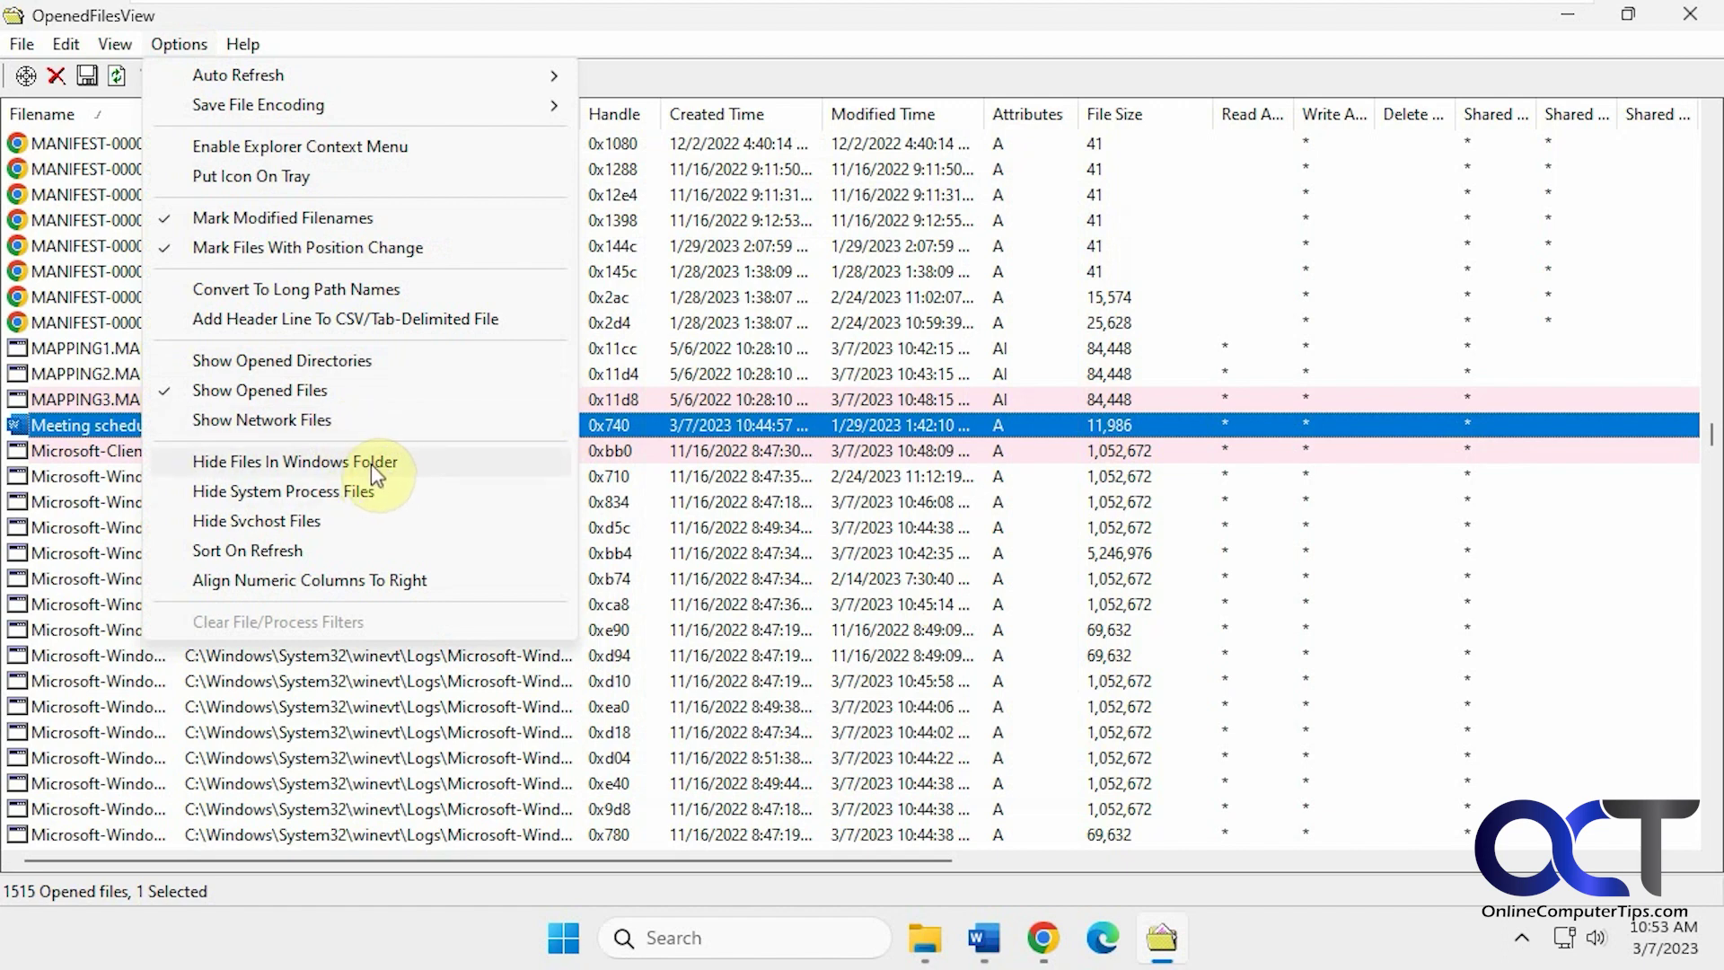
# Enable Hide Files In Windows Folder, Hide System Process Files and Hide Svchost Files, leaving 460 files
pyautogui.click(299, 465)
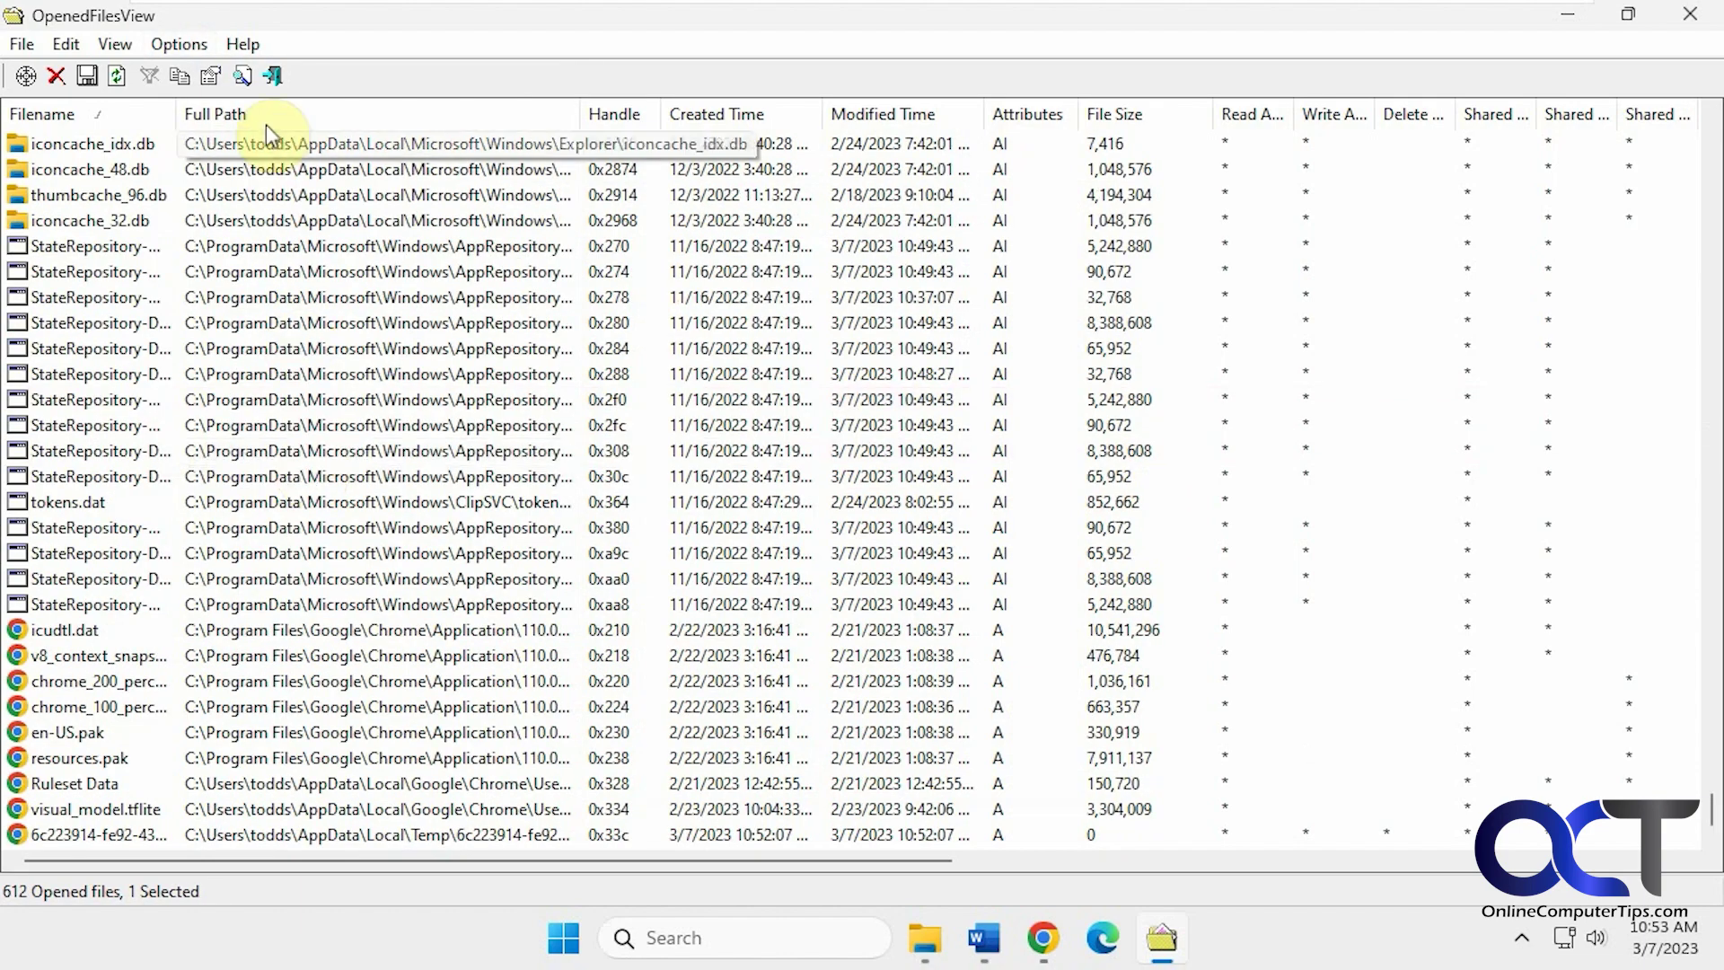
pyautogui.click(179, 44)
pyautogui.click(256, 494)
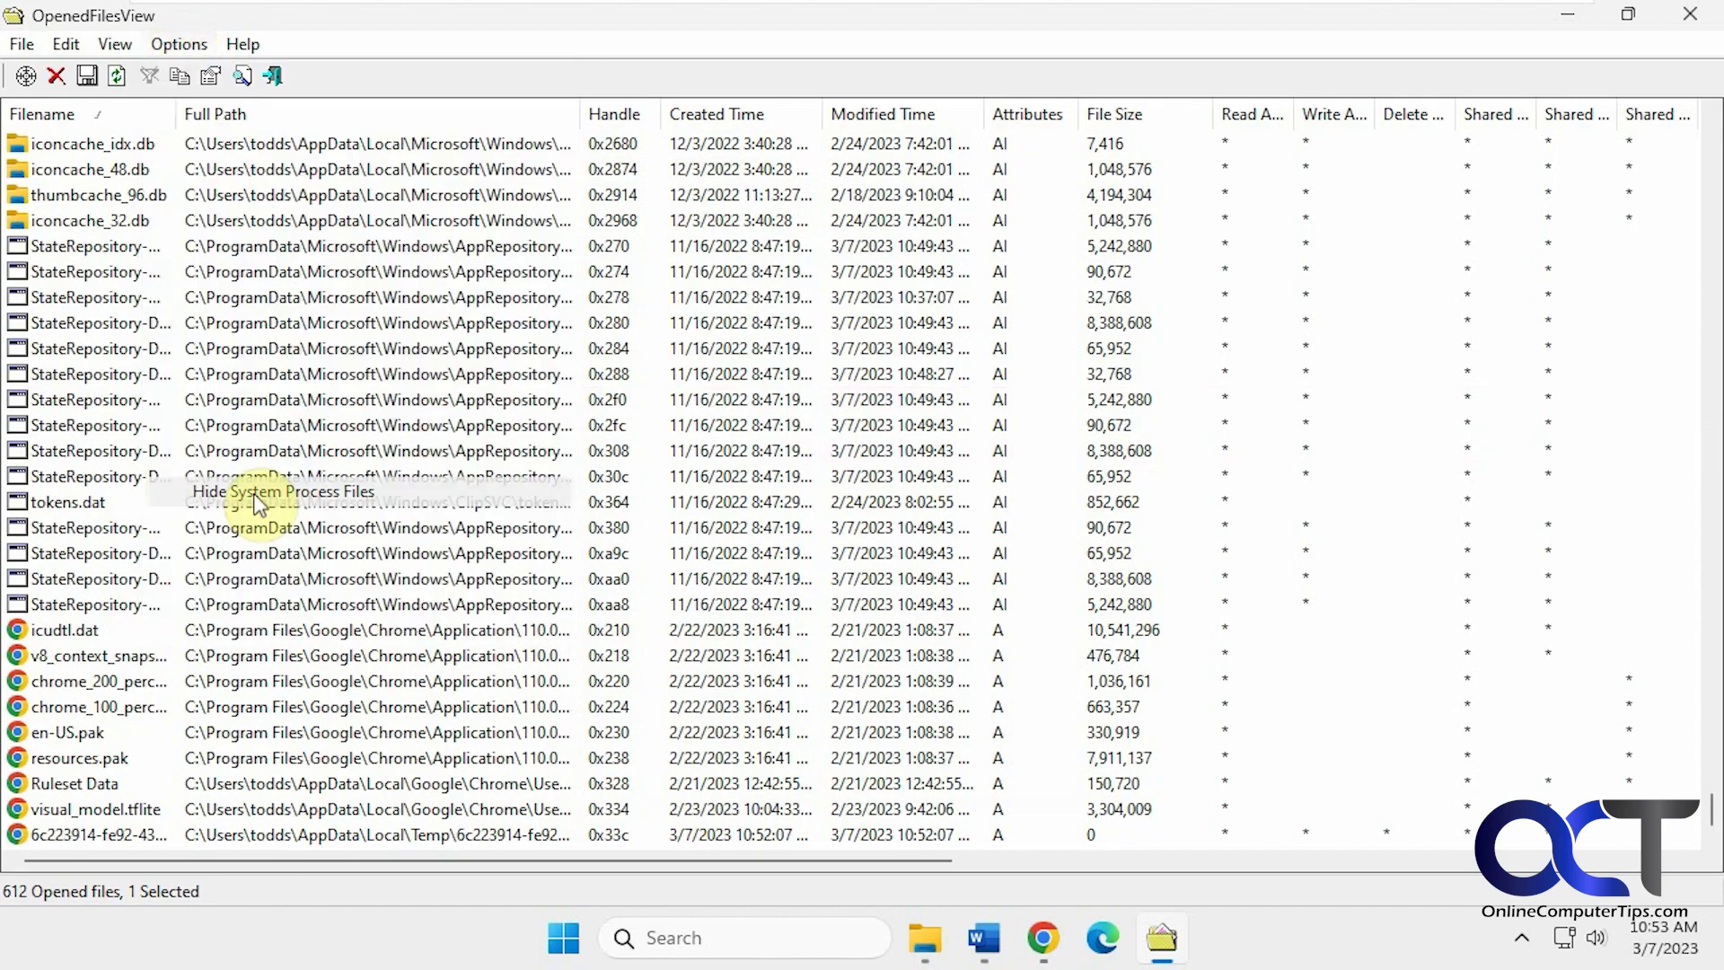
pyautogui.click(209, 43)
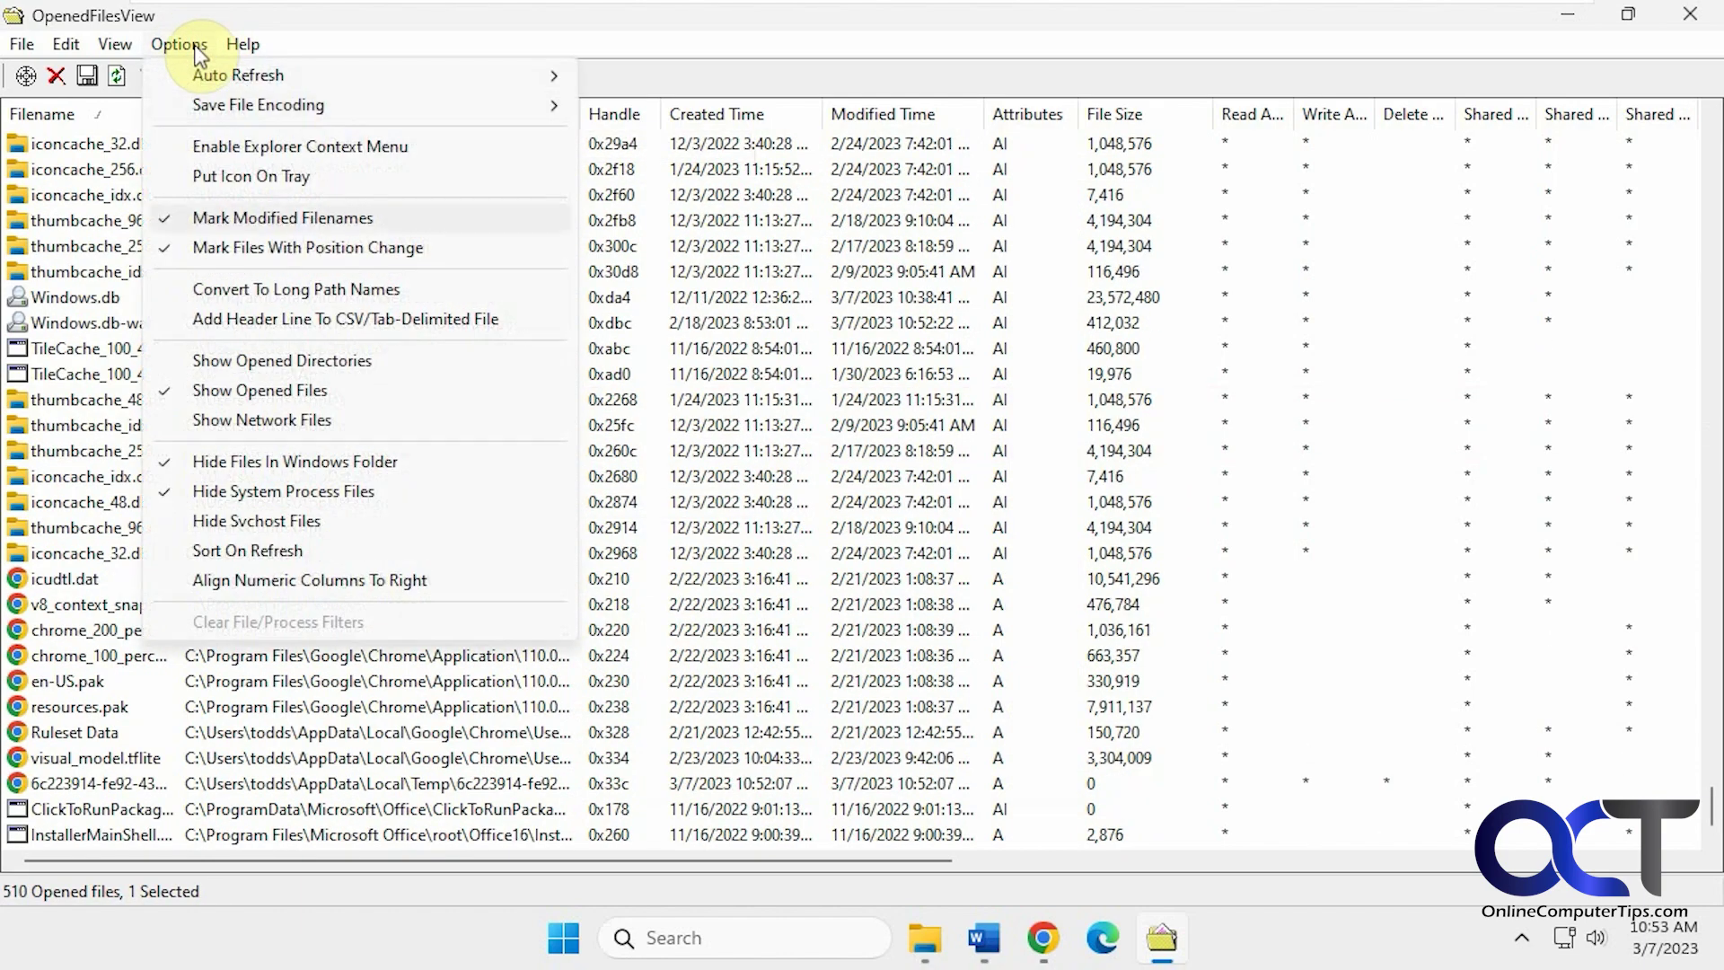
pyautogui.click(279, 520)
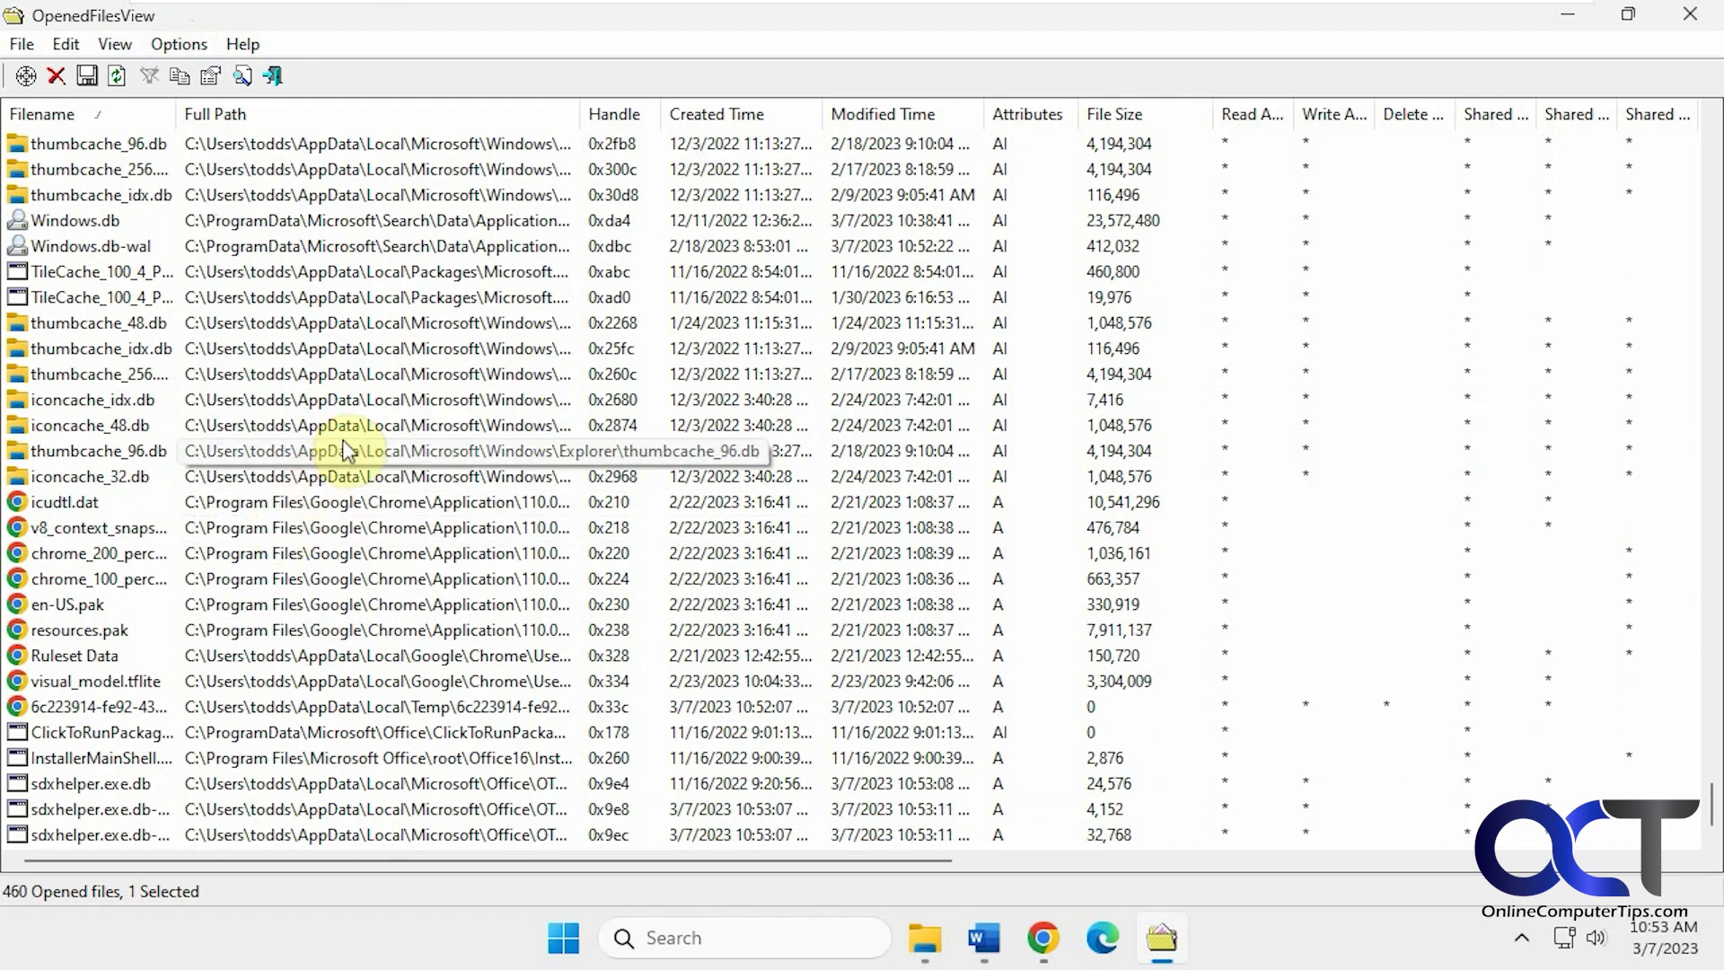
pyautogui.scroll(7, 350, 442)
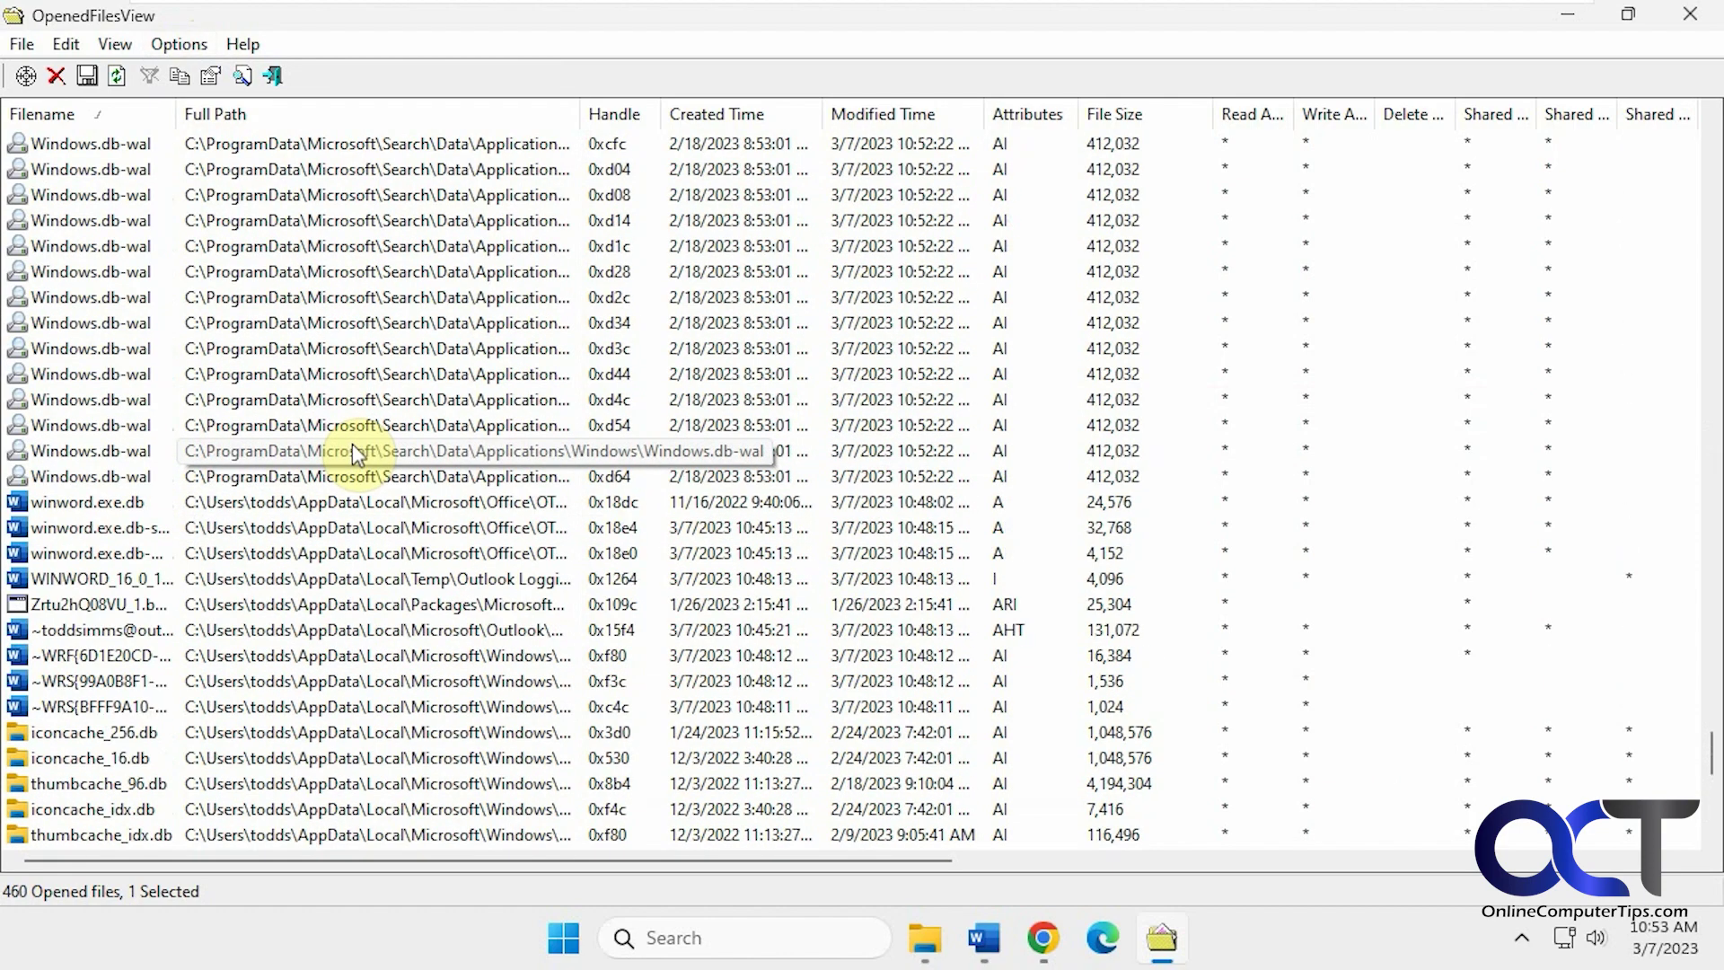
pyautogui.click(82, 254)
# Close the Word process holding Meeting schedule.docx with Close Processes Of Selected Files, then minimise OpenedFilesView
pyautogui.write('me')
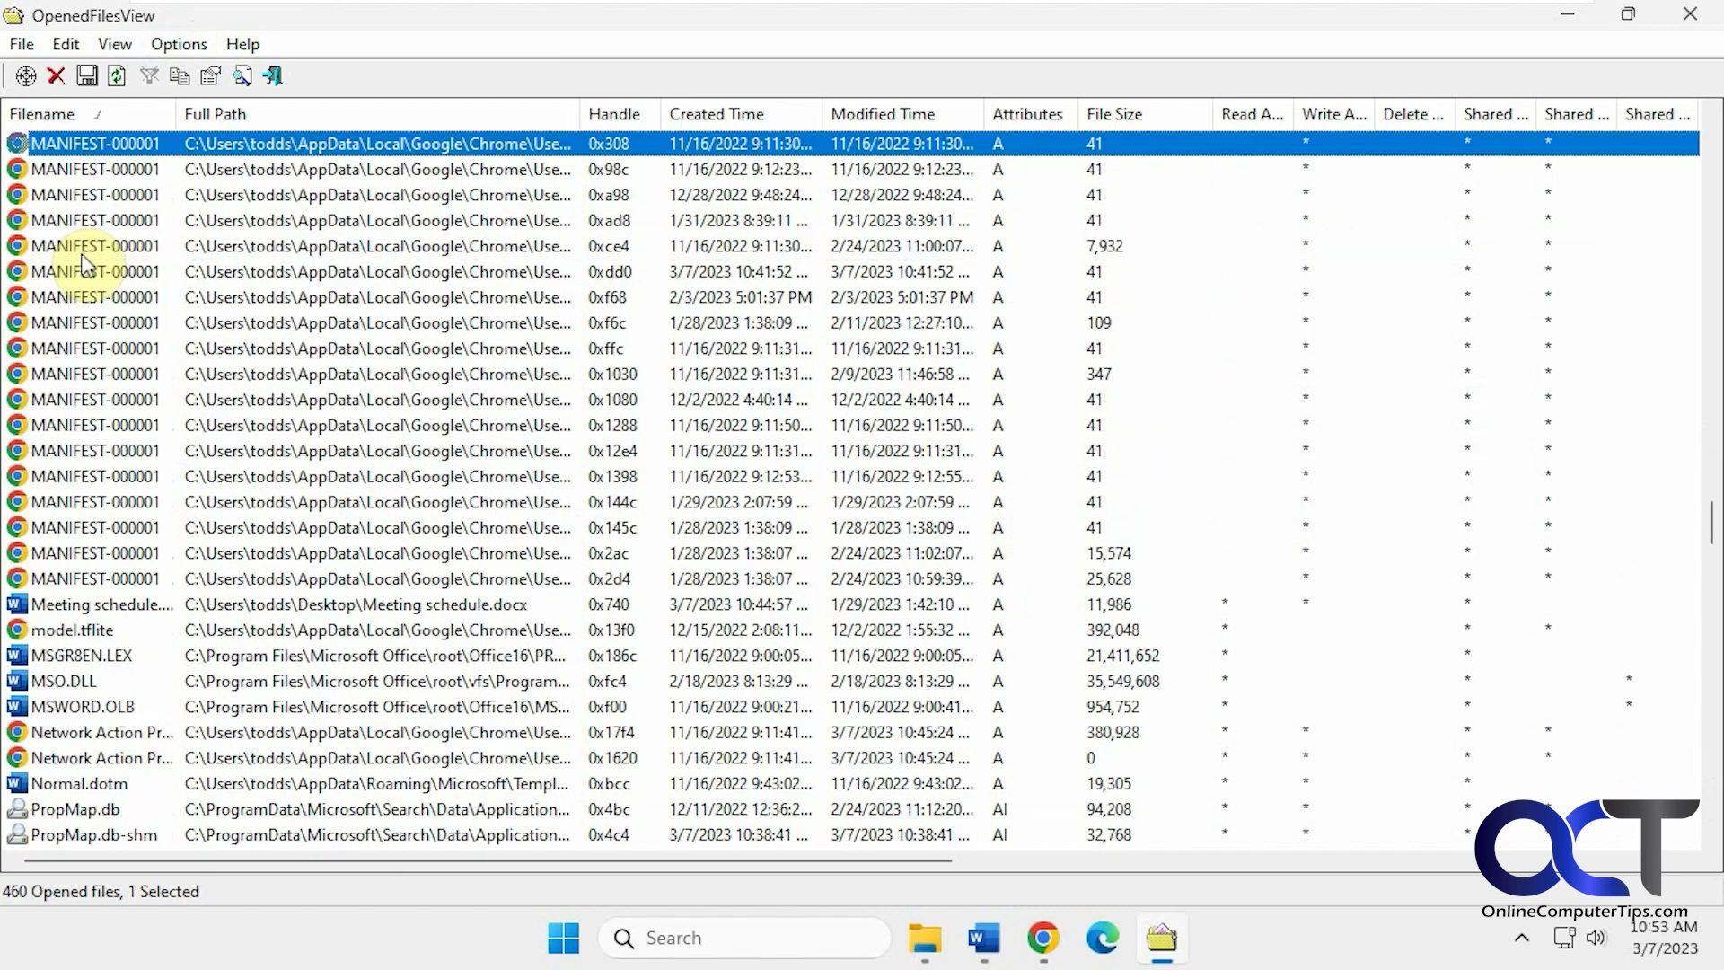
pyautogui.rightClick(143, 600)
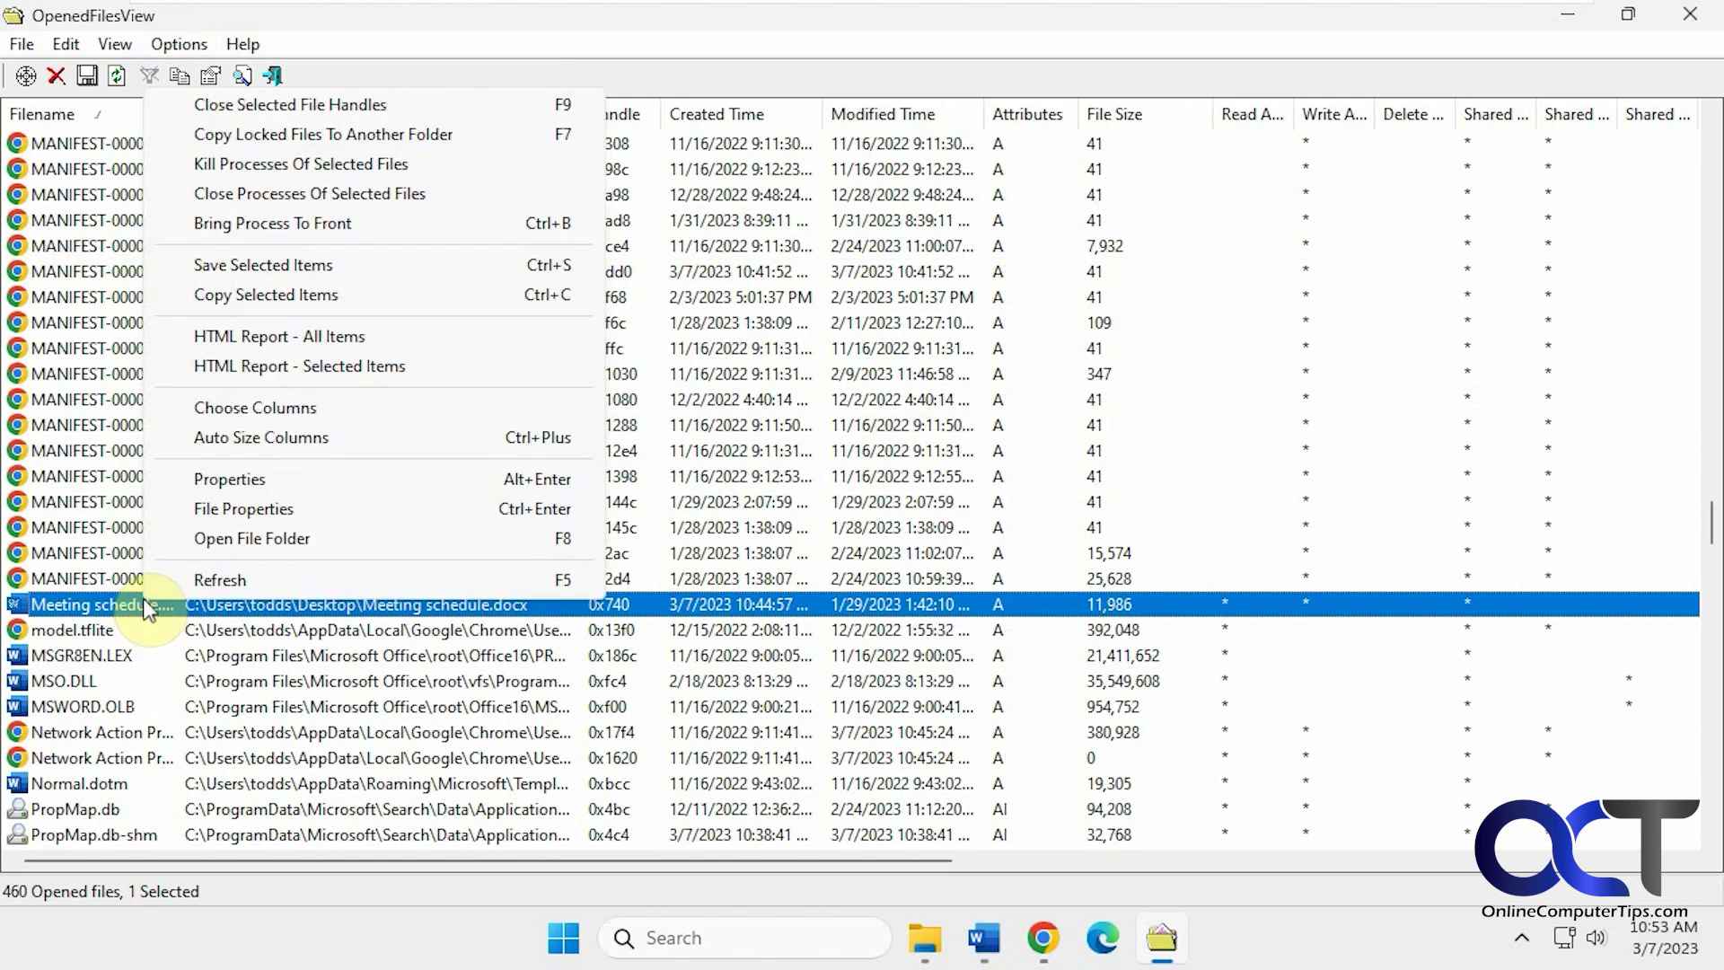
pyautogui.click(279, 193)
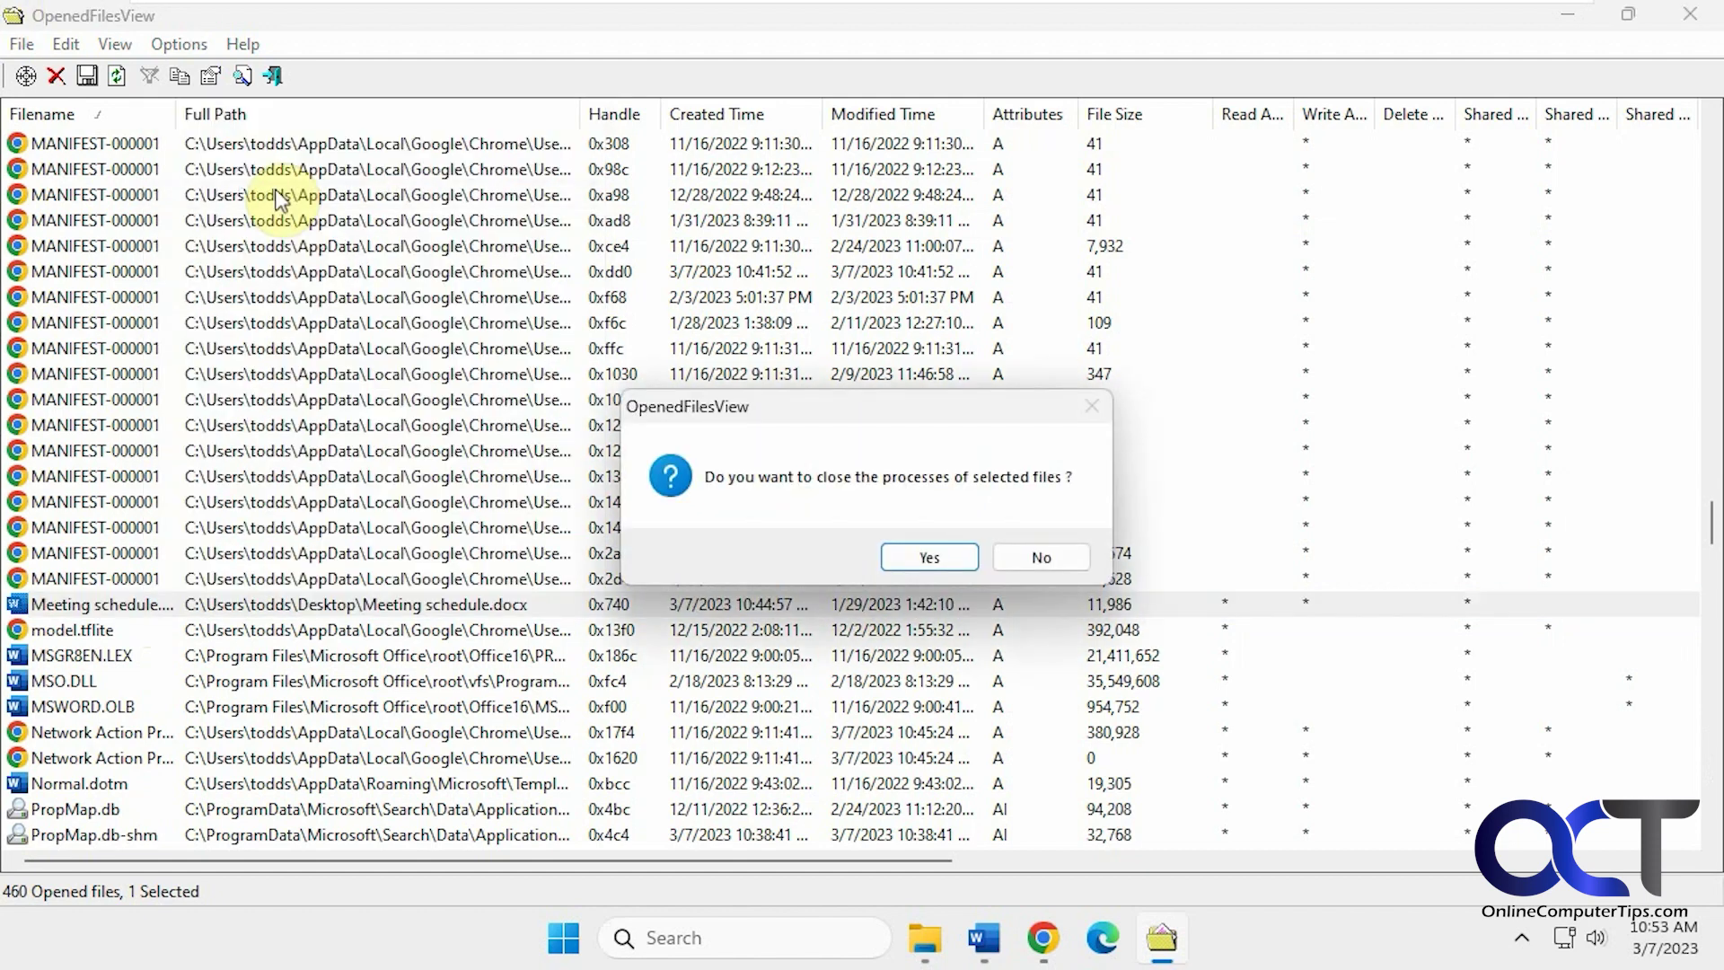
pyautogui.click(932, 558)
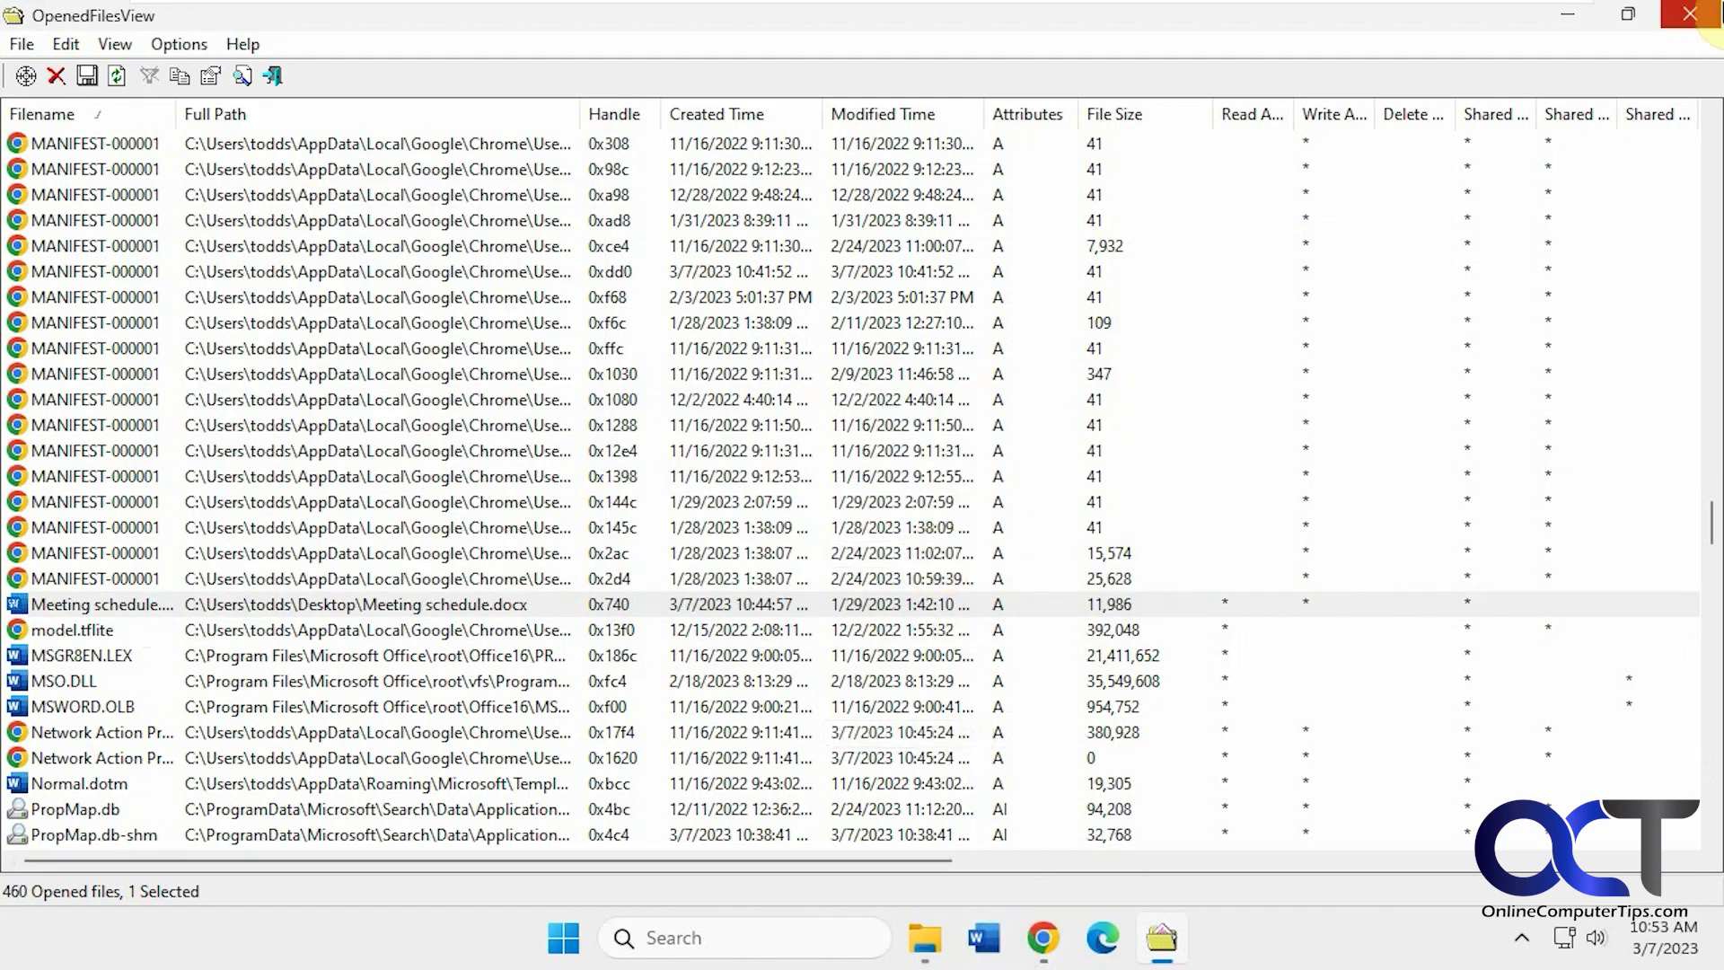
pyautogui.click(1559, 21)
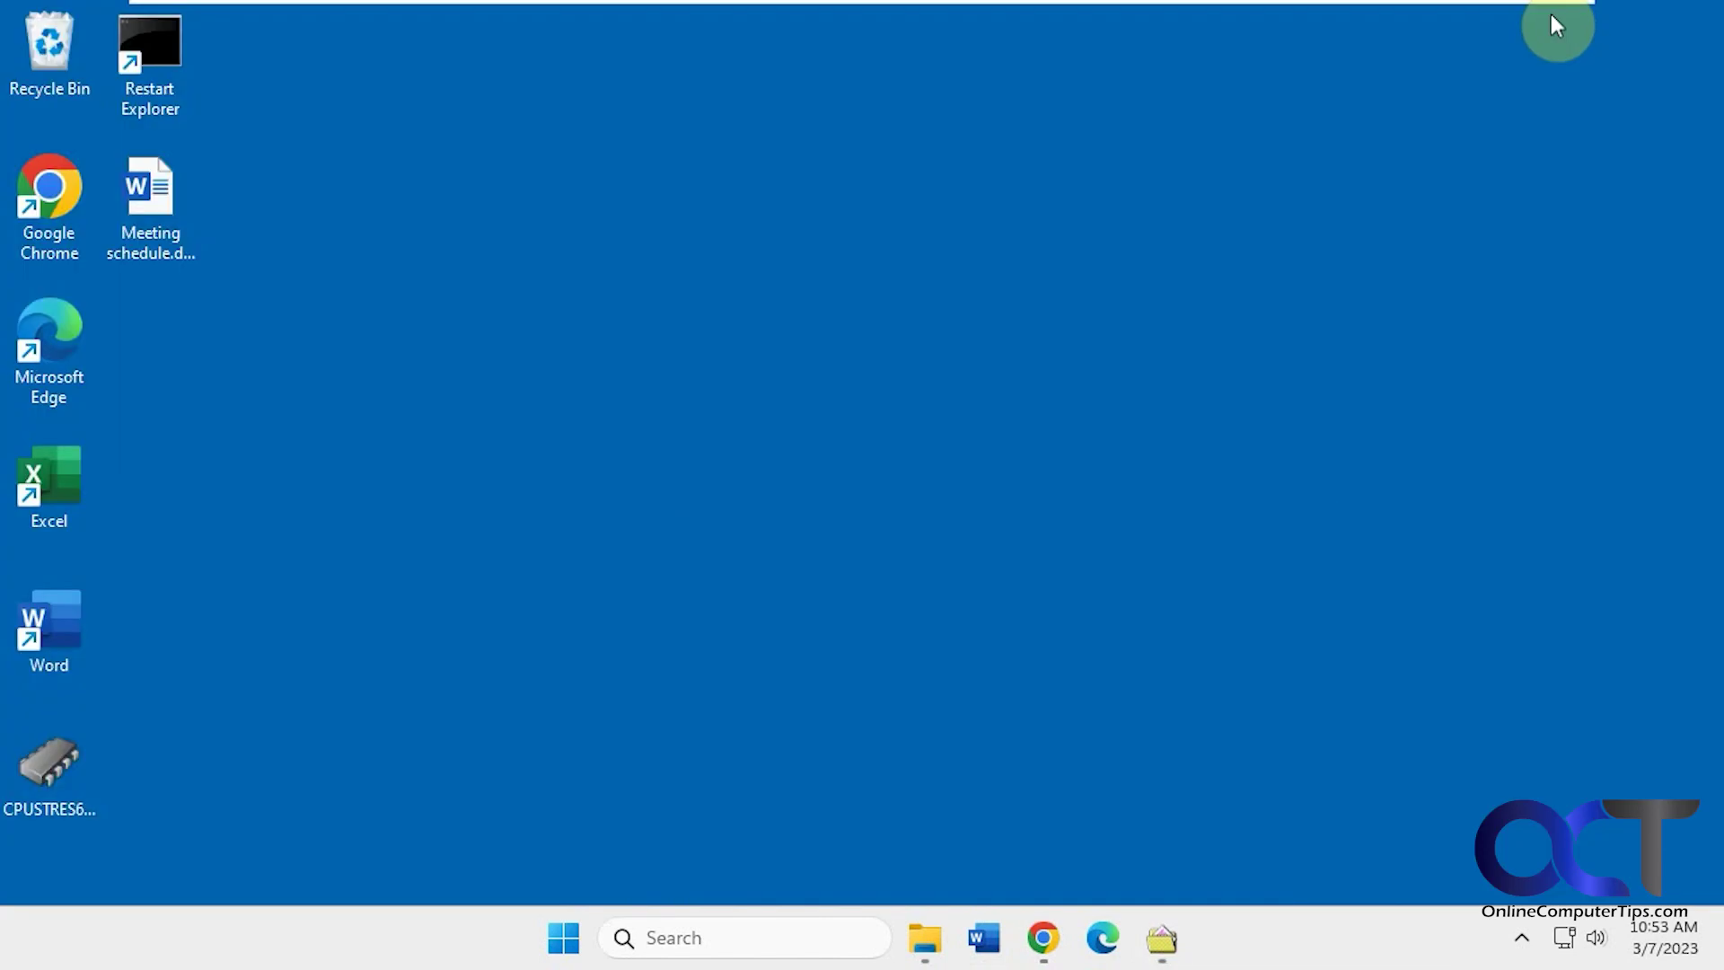
pyautogui.click(163, 244)
# Delete Meeting schedule.docx from the desktop and return to OpenedFilesView, now listing 439 files
pyautogui.press('Delete')
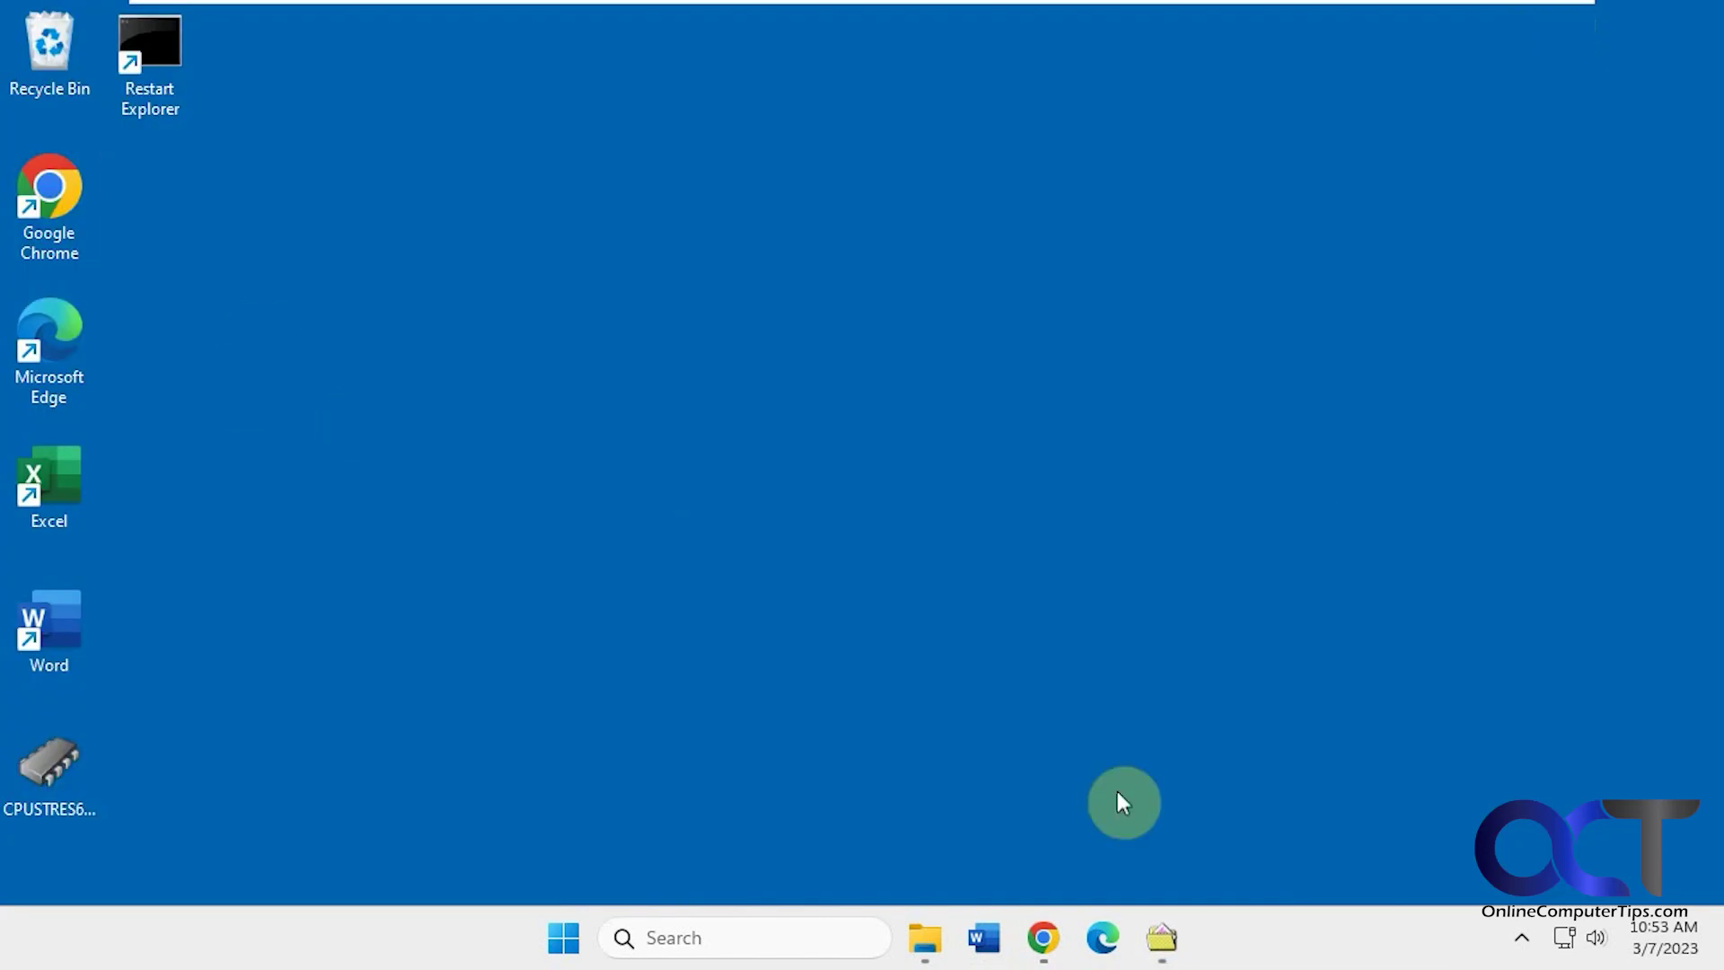
pyautogui.click(1161, 950)
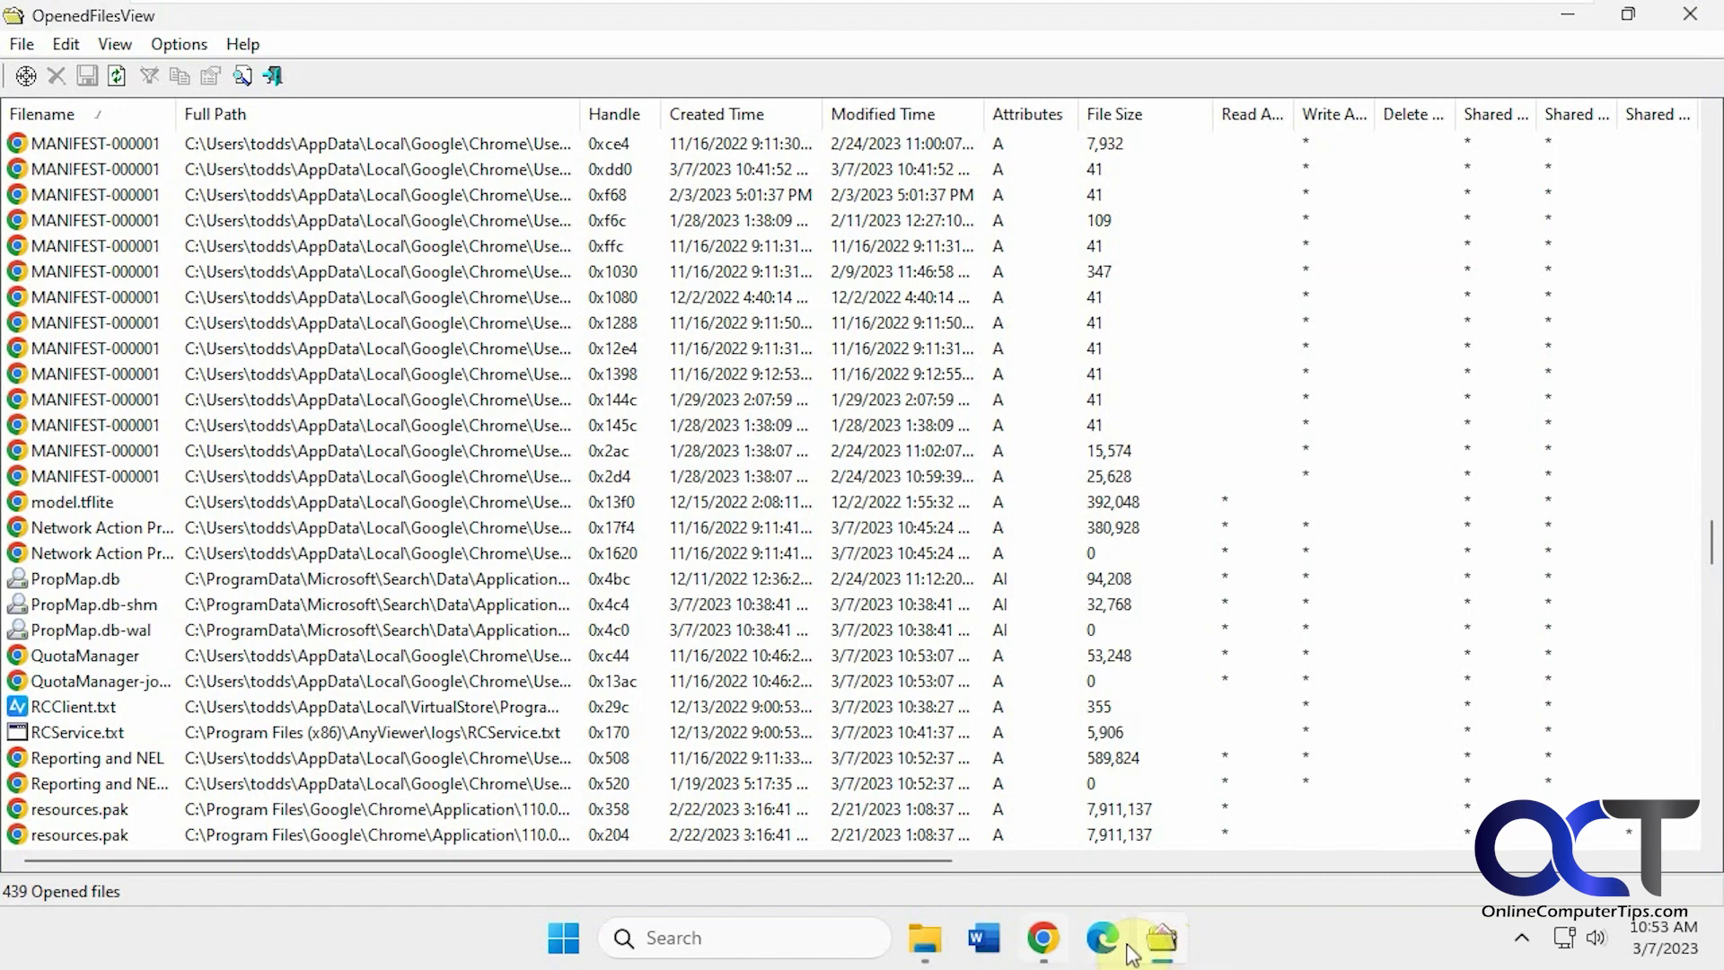
pyautogui.moveTo(925, 937)
pyautogui.click(997, 799)
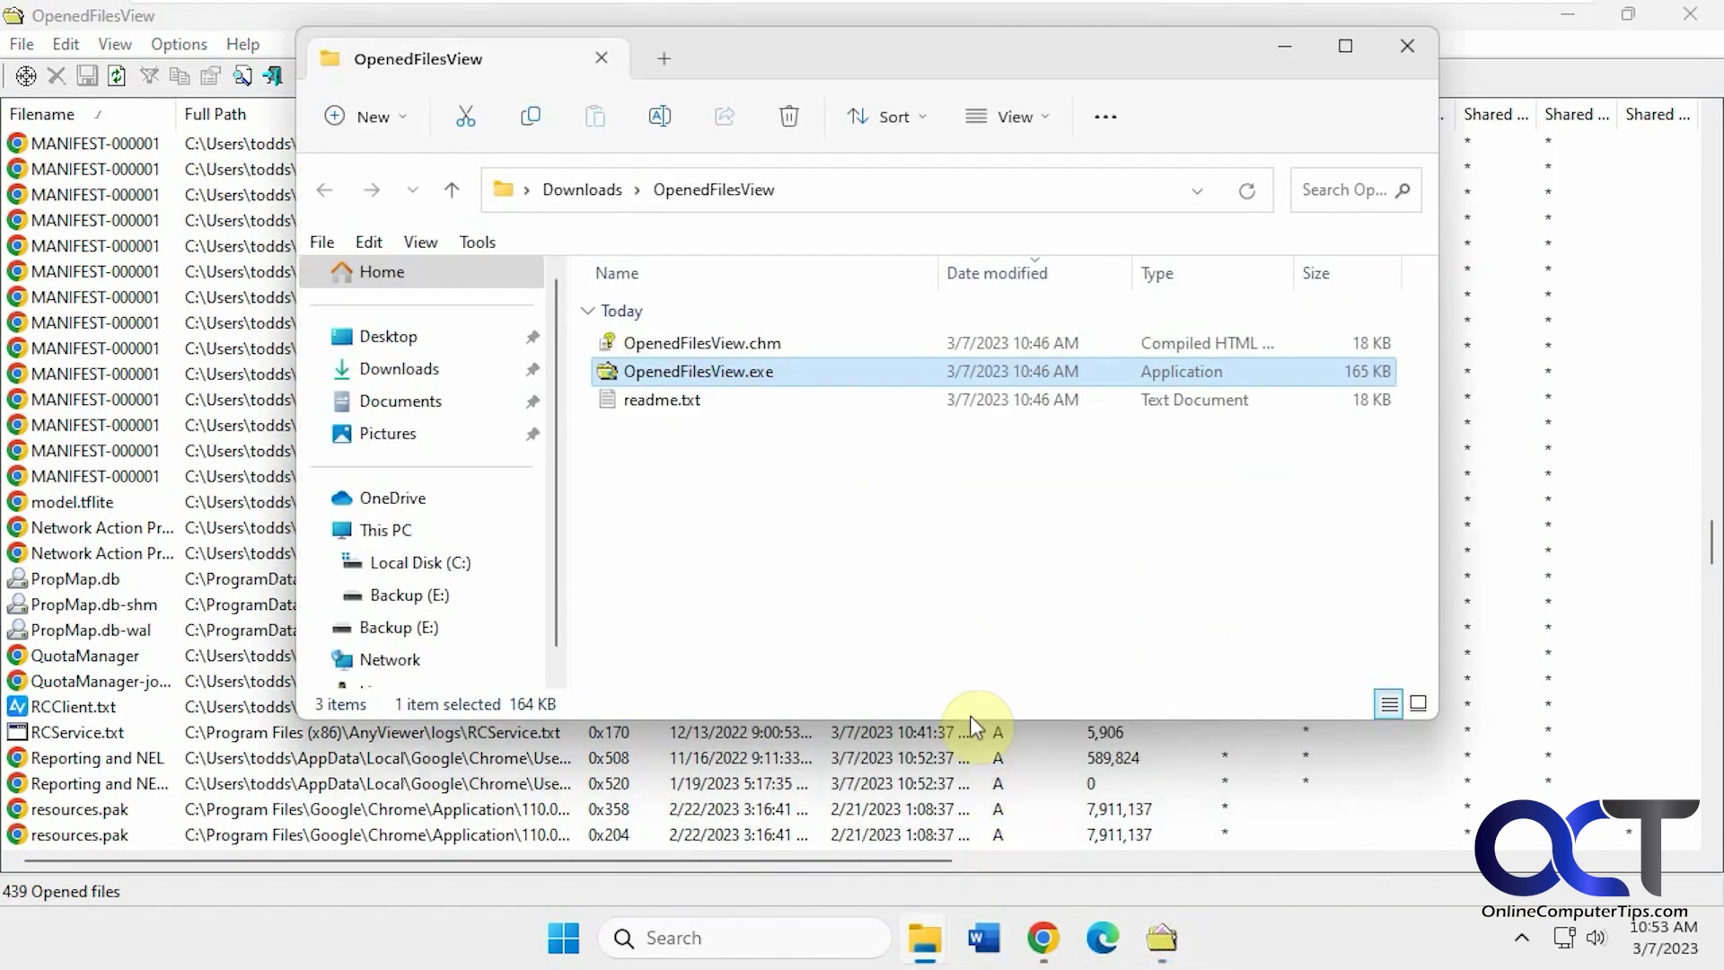
pyautogui.moveTo(705, 381)
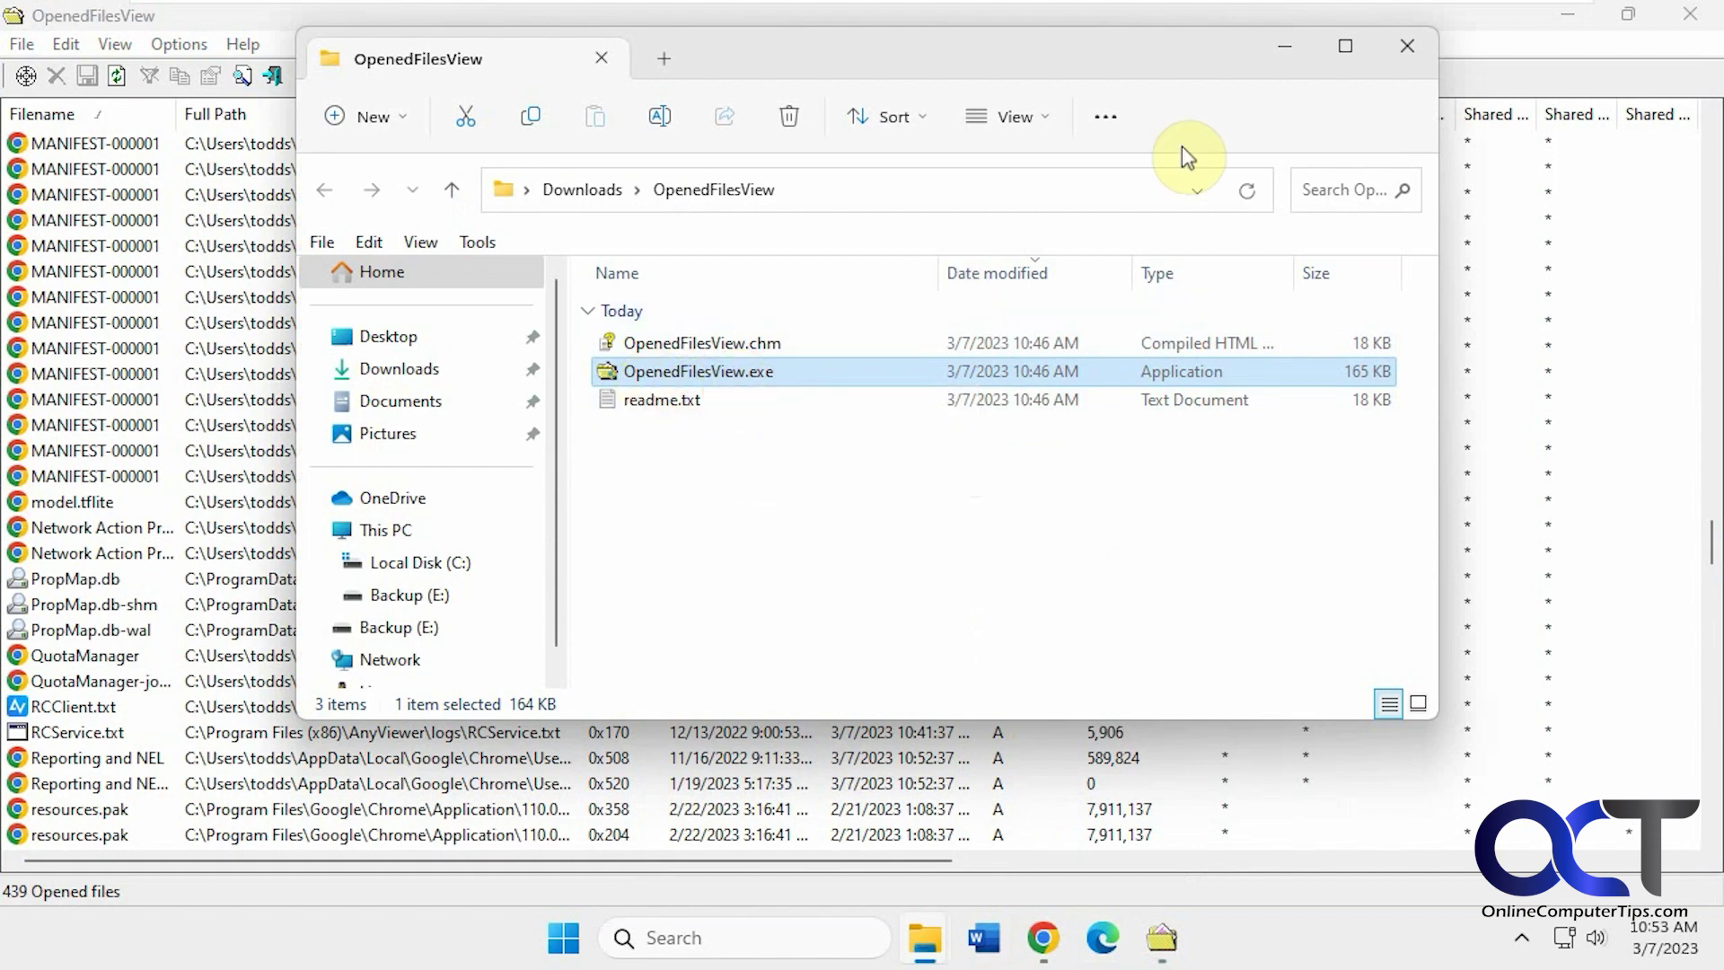
pyautogui.click(1290, 49)
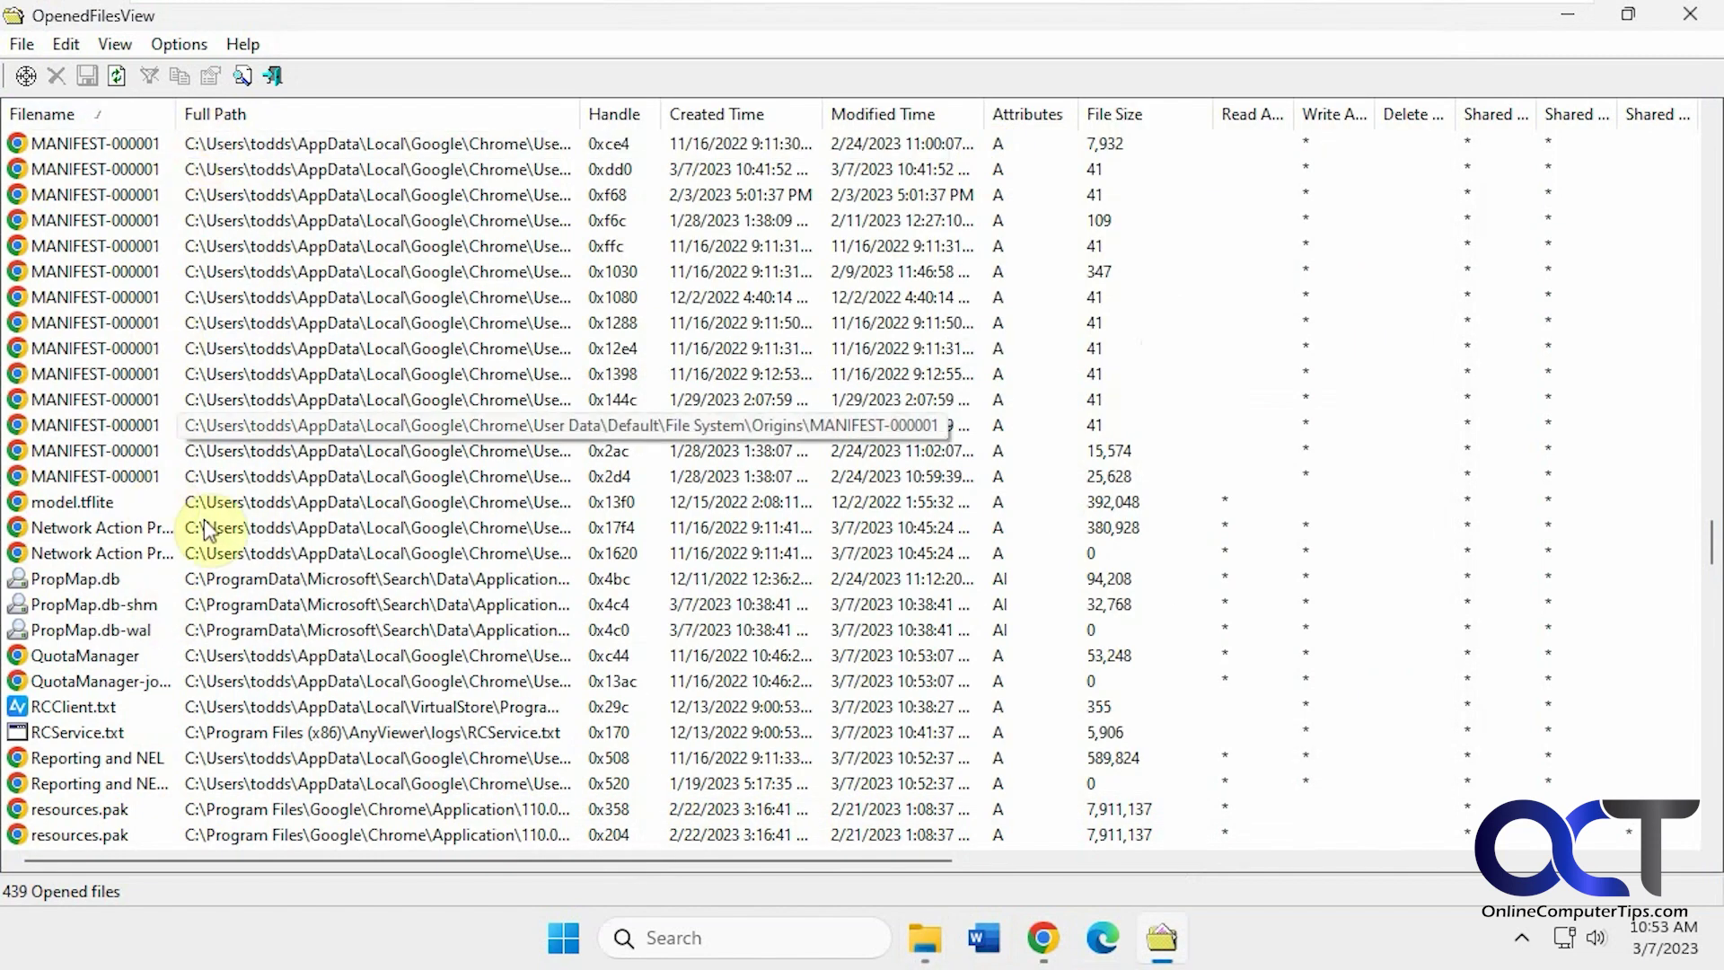